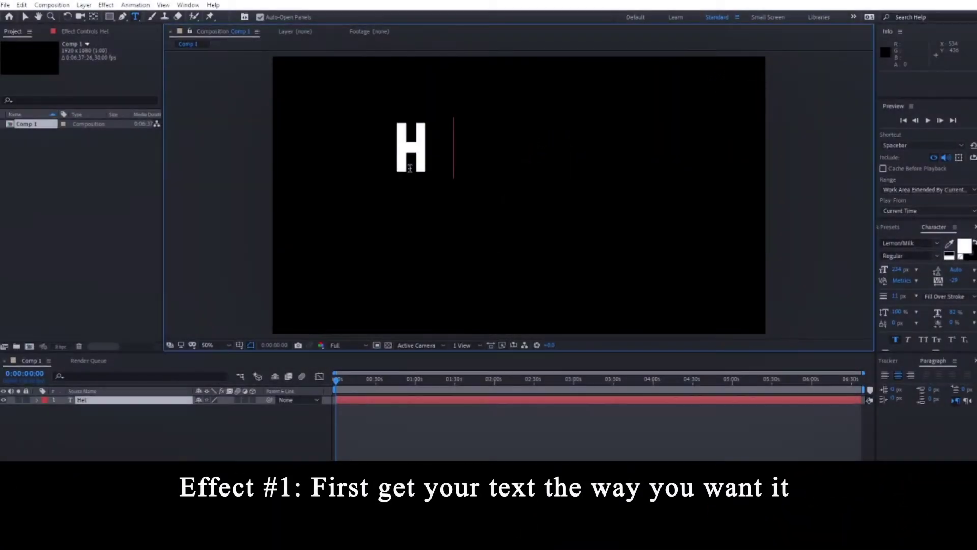
Step: Type ELLO to complete the white HELLO text, then exit text editing
{"action": "type", "text": "ELLO"}
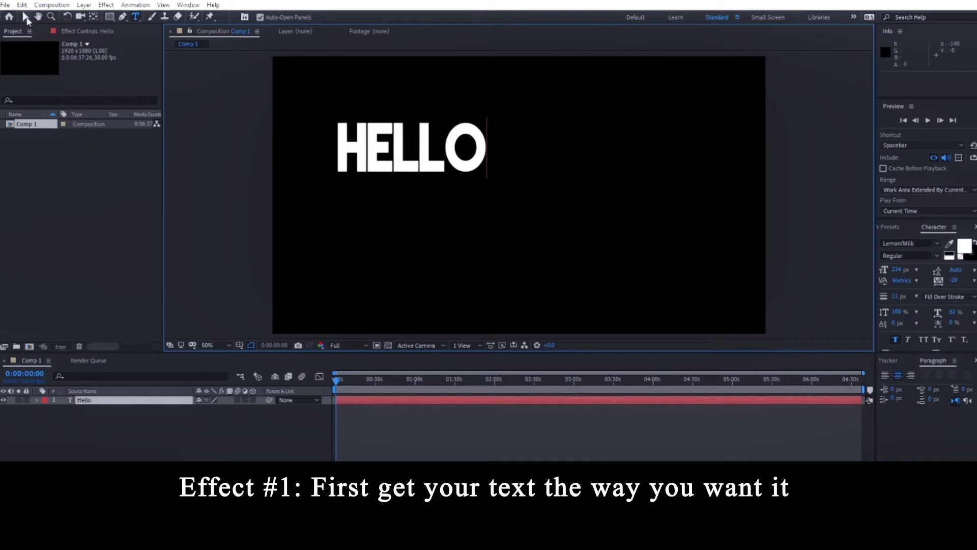
{"action": "left_click", "coordinate": [26, 18]}
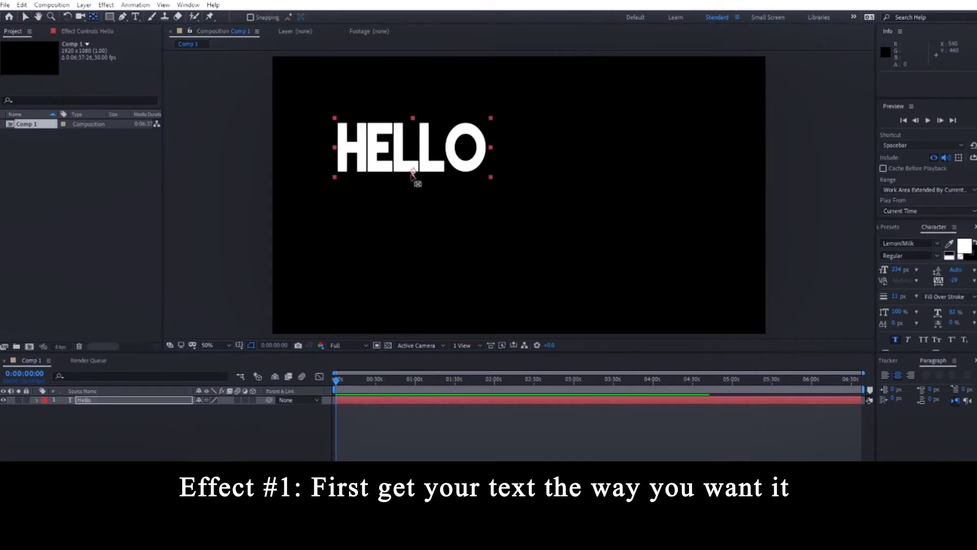
Step: Move HELLO's anchor to the text centre and align the text to the composition centre
{"action": "left_click_drag", "start_coordinate": [411, 174], "coordinate": [412, 153]}
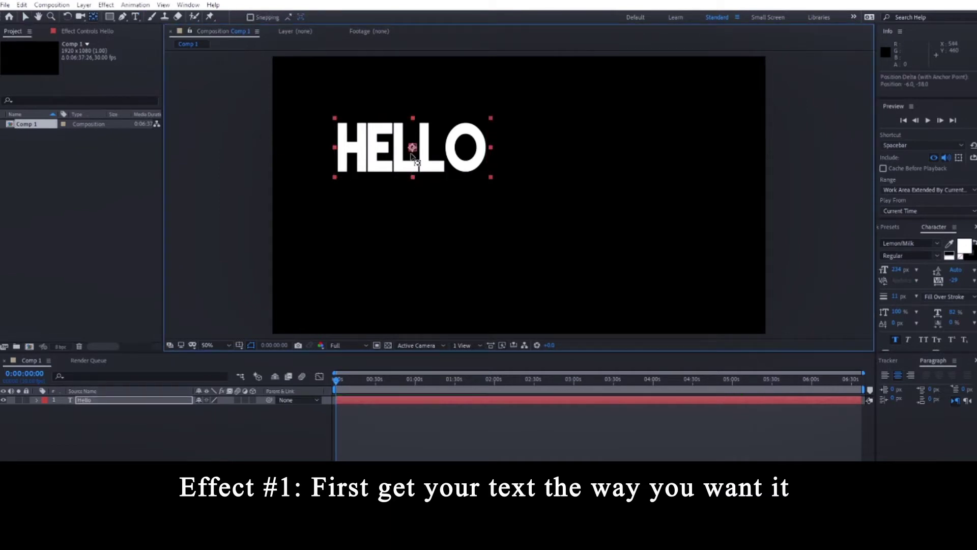
{"action": "left_click", "coordinate": [887, 361]}
{"action": "left_click", "coordinate": [904, 386]}
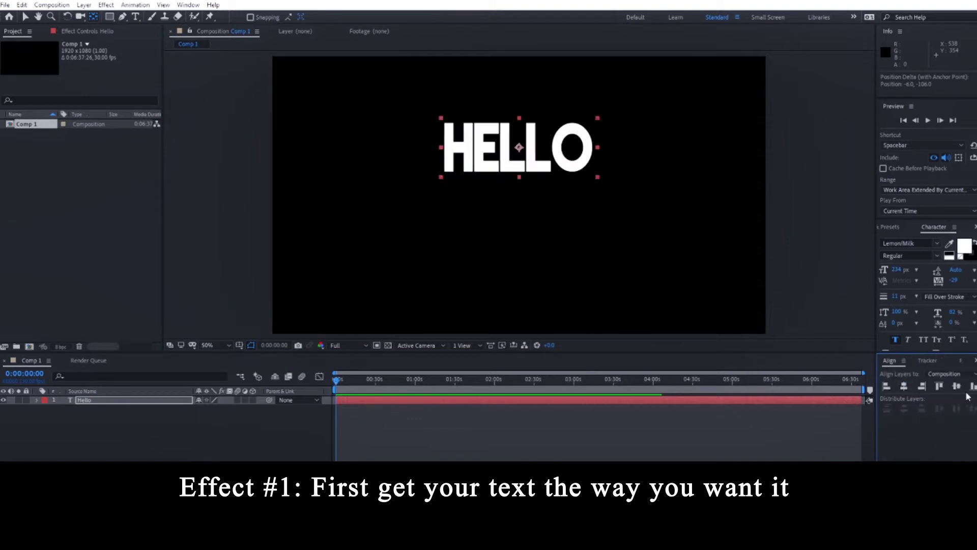
{"action": "left_click", "coordinate": [957, 386]}
{"action": "left_click", "coordinate": [517, 418]}
{"action": "left_click", "coordinate": [509, 400]}
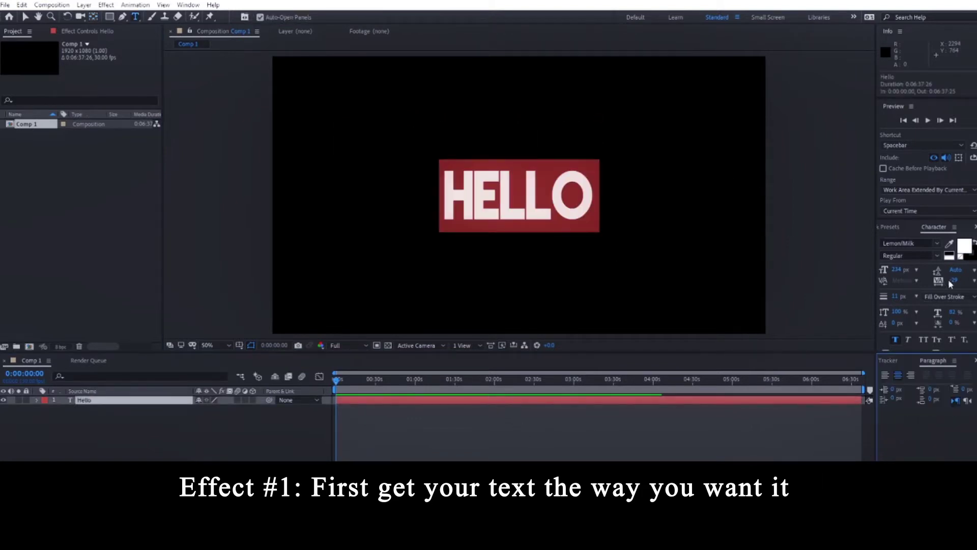
{"action": "left_click", "coordinate": [470, 199]}
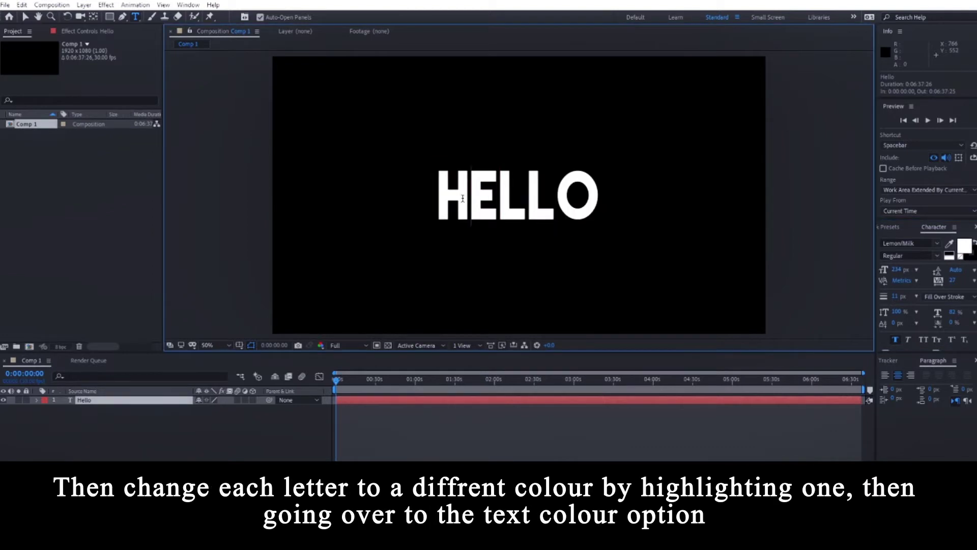
Step: Colour the H red and the E bright orange
{"action": "left_click_drag", "start_coordinate": [463, 198], "coordinate": [438, 197]}
{"action": "left_click", "coordinate": [962, 248]}
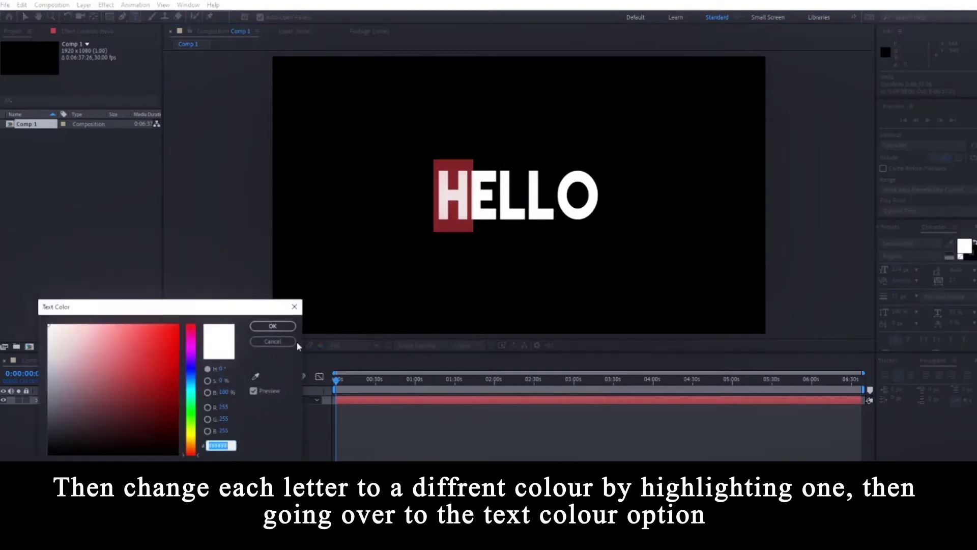
{"action": "left_click", "coordinate": [165, 351]}
{"action": "left_click", "coordinate": [273, 325]}
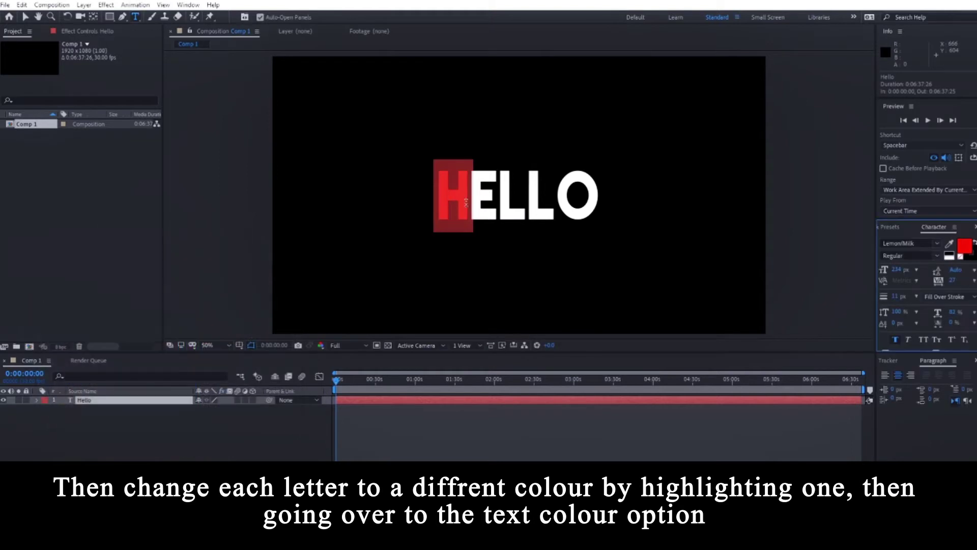
{"action": "left_click_drag", "start_coordinate": [472, 202], "coordinate": [503, 203]}
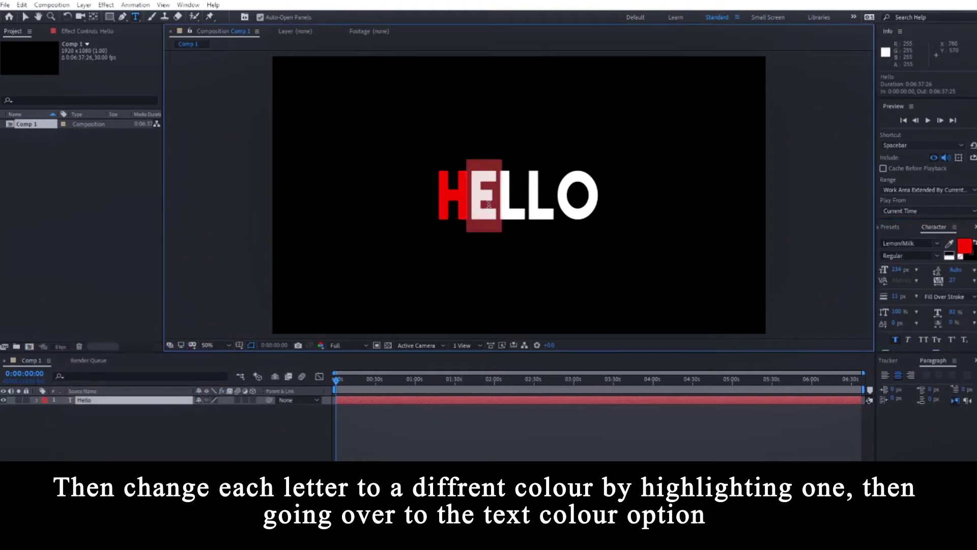
{"action": "left_click", "coordinate": [965, 247]}
{"action": "left_click_drag", "start_coordinate": [193, 435], "coordinate": [192, 447]}
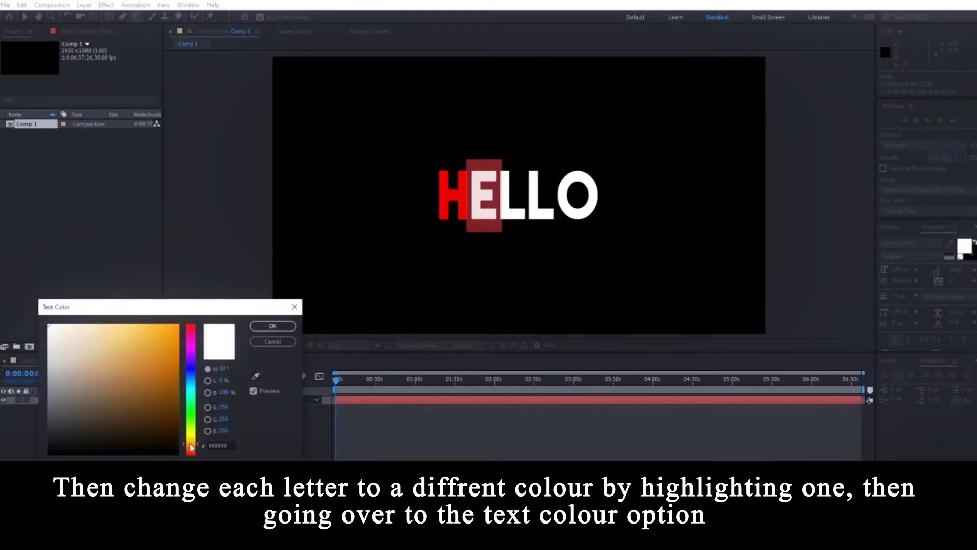
{"action": "left_click_drag", "start_coordinate": [167, 368], "coordinate": [194, 295]}
{"action": "left_click", "coordinate": [261, 325]}
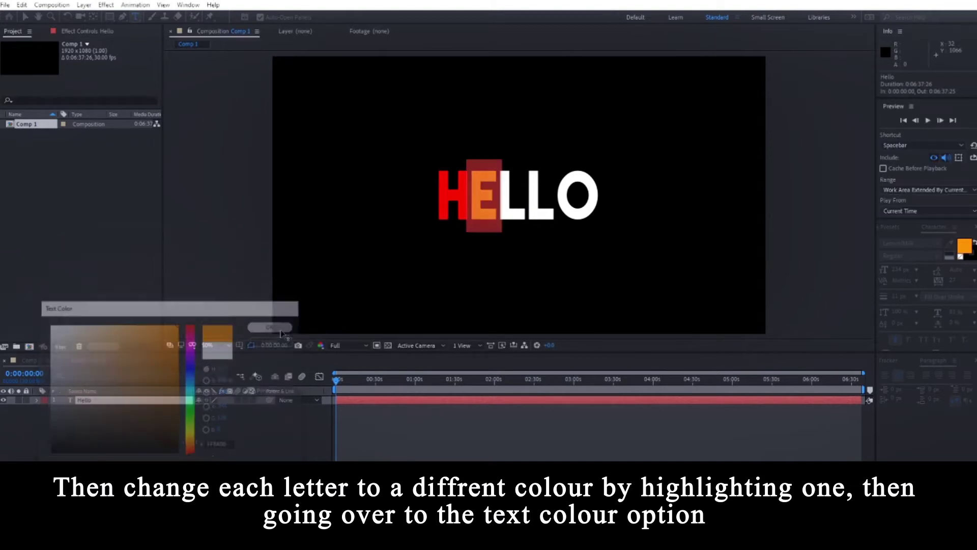
Step: Colour the first L bright yellow and the second L green
{"action": "left_click_drag", "start_coordinate": [500, 209], "coordinate": [531, 209]}
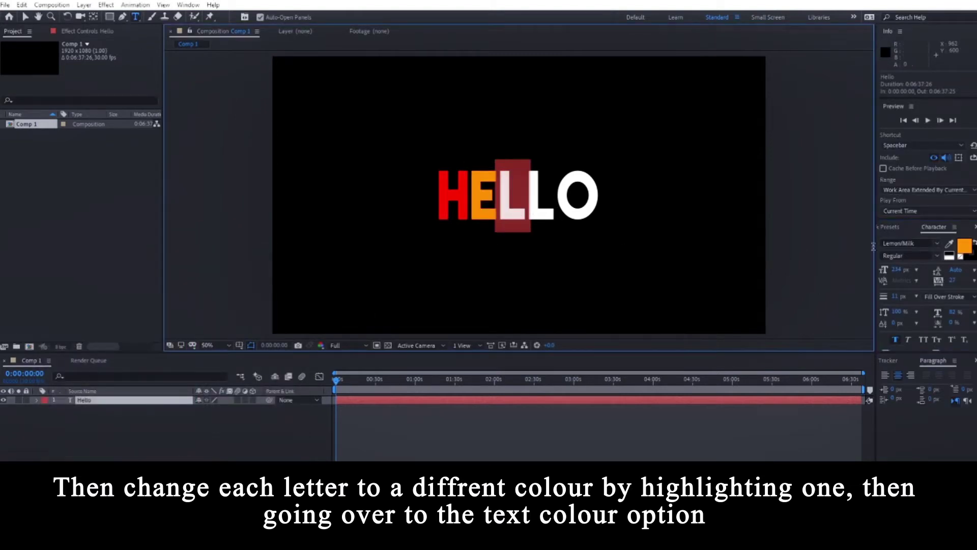
{"action": "left_click", "coordinate": [964, 249]}
{"action": "left_click_drag", "start_coordinate": [196, 377], "coordinate": [196, 443]}
{"action": "left_click_drag", "start_coordinate": [155, 336], "coordinate": [158, 300]}
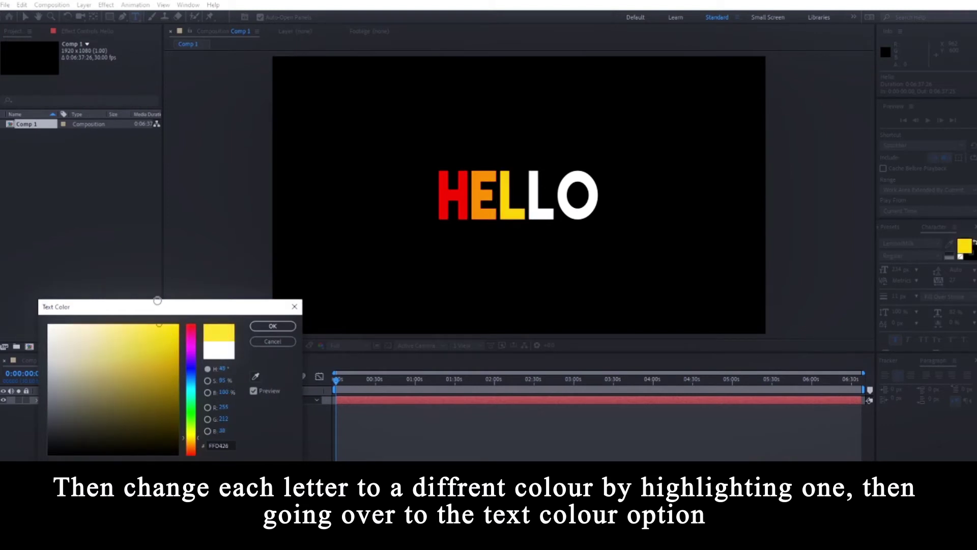
{"action": "left_click", "coordinate": [284, 332]}
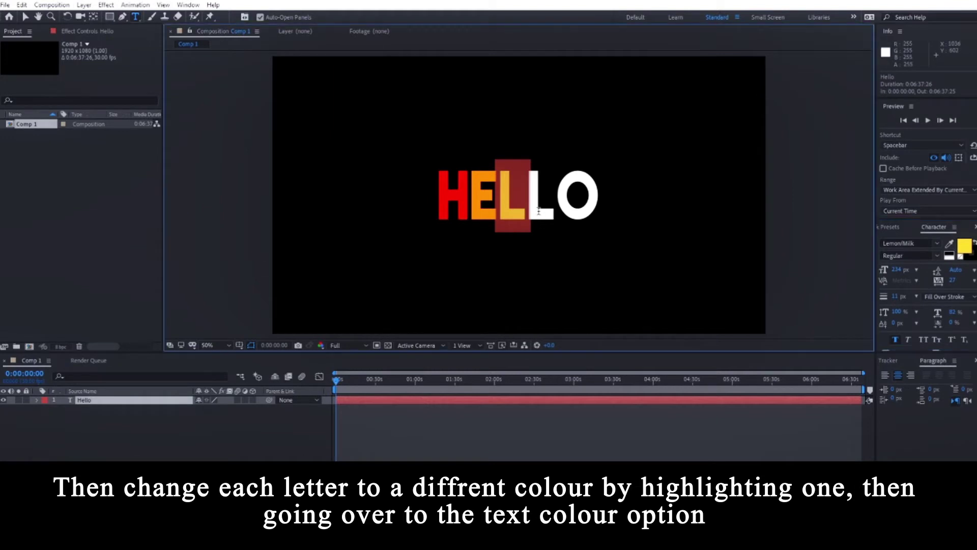
{"action": "left_click_drag", "start_coordinate": [527, 211], "coordinate": [548, 211]}
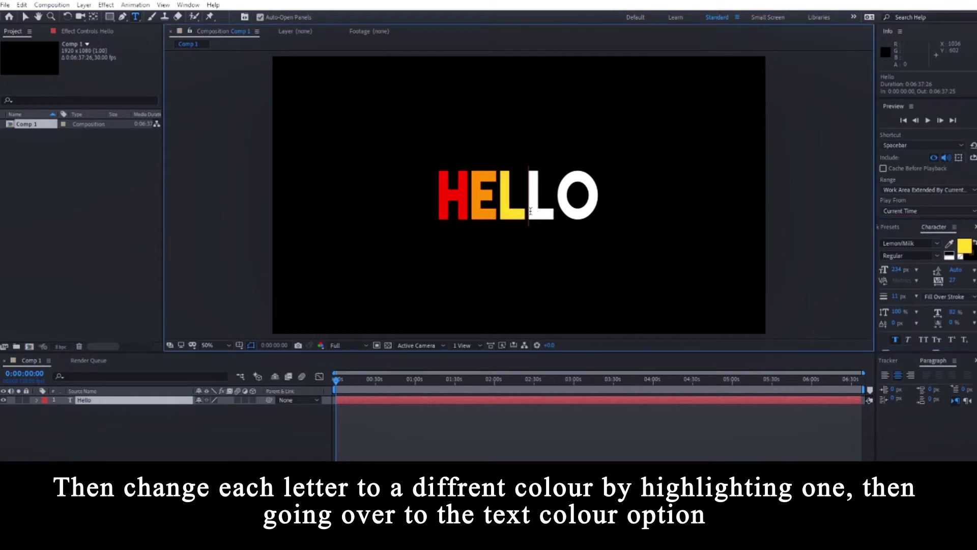
{"action": "left_click", "coordinate": [964, 249]}
{"action": "left_click_drag", "start_coordinate": [198, 392], "coordinate": [198, 429]}
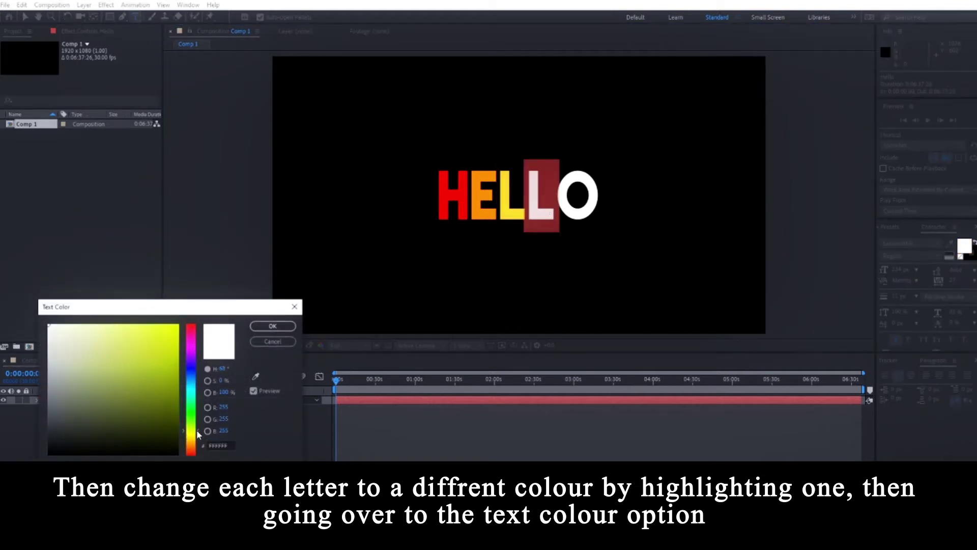
{"action": "left_click", "coordinate": [191, 336]}
{"action": "left_click", "coordinate": [176, 348]}
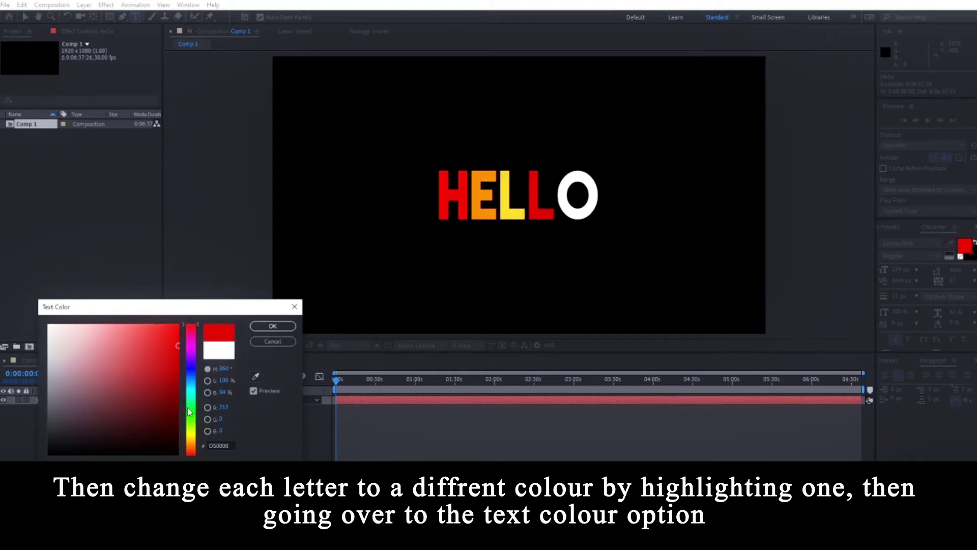
{"action": "left_click", "coordinate": [195, 422]}
{"action": "left_click_drag", "start_coordinate": [194, 422], "coordinate": [197, 422]}
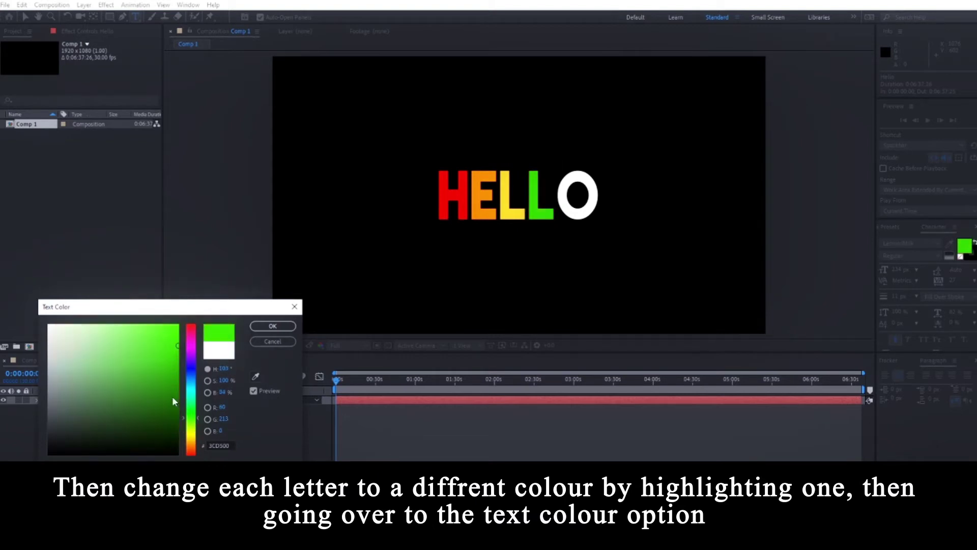
{"action": "left_click", "coordinate": [272, 326]}
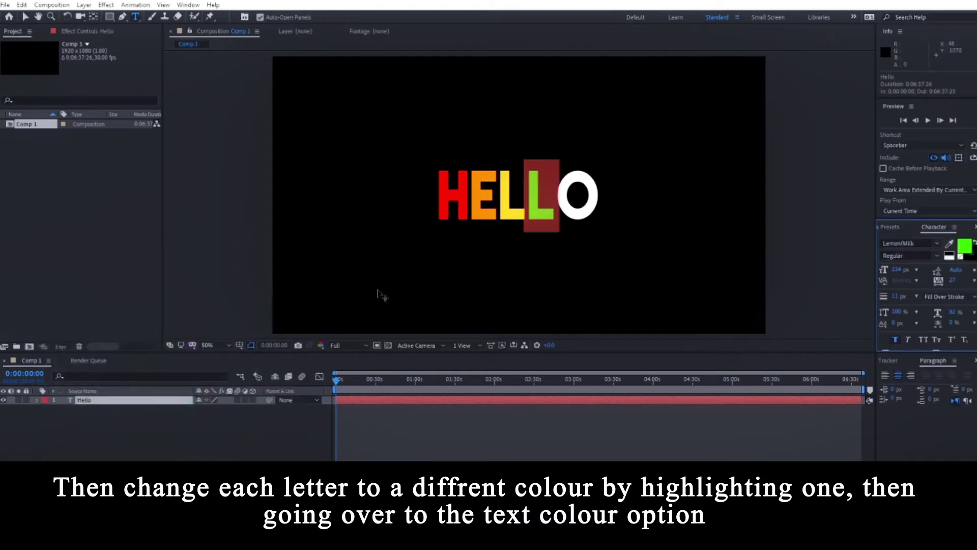
Step: Colour the O bright cyan and exit text editing
{"action": "left_click_drag", "start_coordinate": [559, 209], "coordinate": [613, 210]}
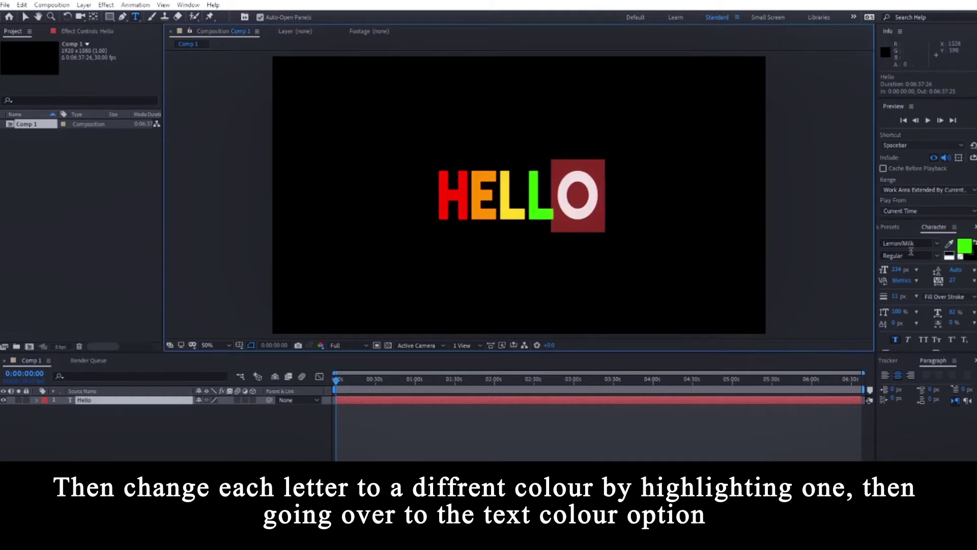
{"action": "left_click", "coordinate": [967, 247]}
{"action": "left_click", "coordinate": [194, 396]}
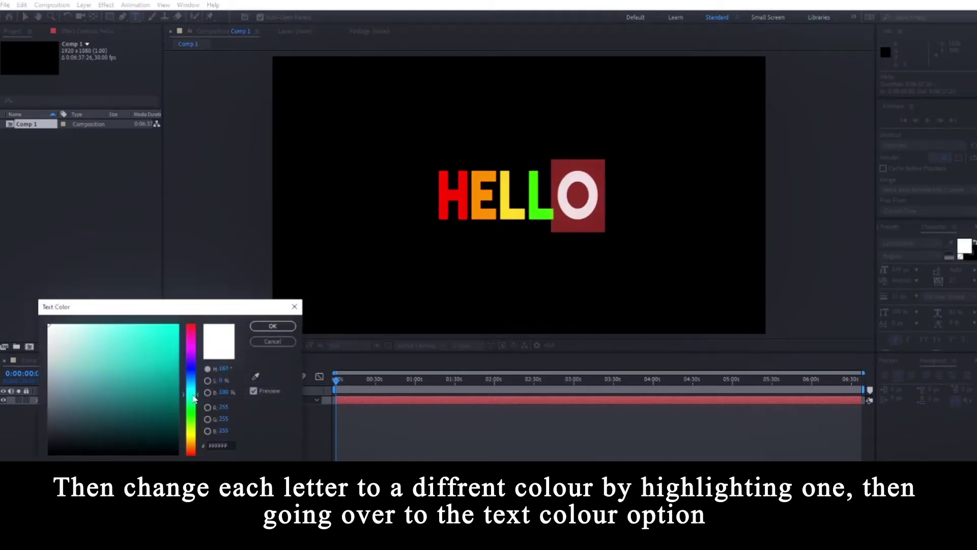
{"action": "left_click", "coordinate": [179, 324]}
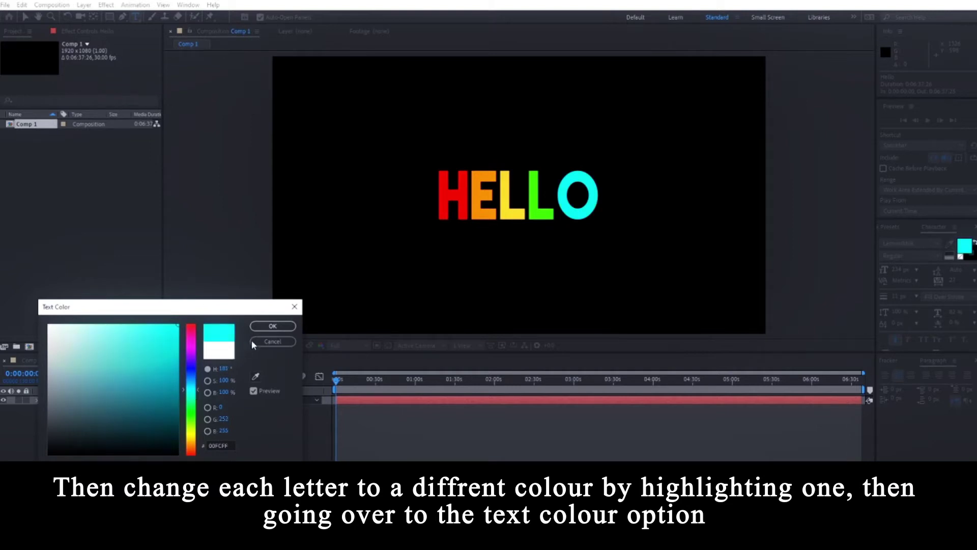
{"action": "left_click", "coordinate": [272, 326]}
{"action": "left_click", "coordinate": [378, 397]}
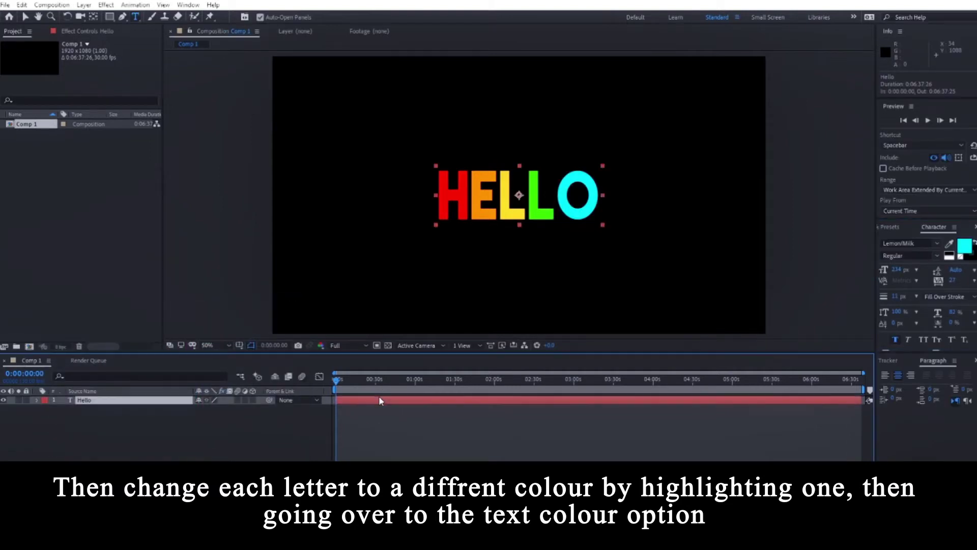
Step: Search Effects & Presets for 'hue' and drop S_HueSatBright onto the Hello layer
{"action": "left_click", "coordinate": [890, 226]}
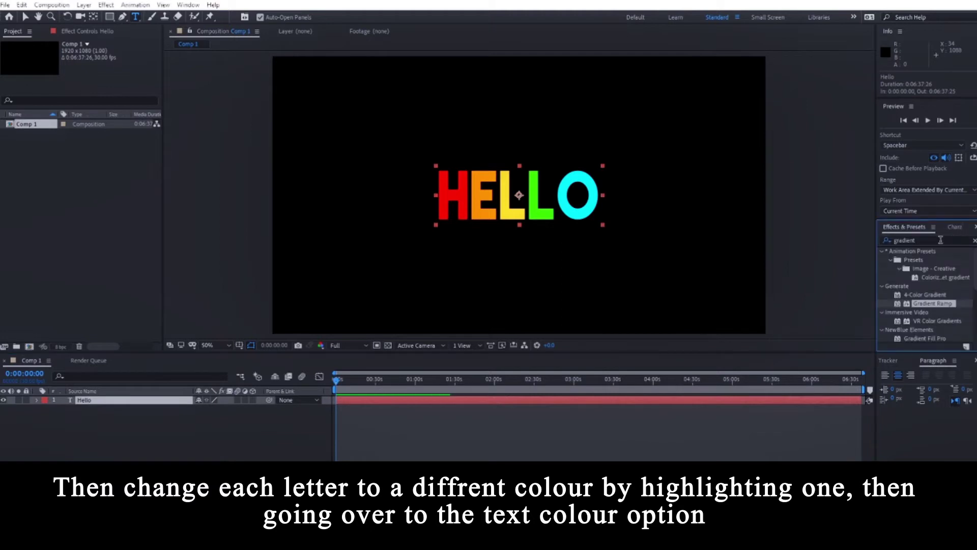
{"action": "left_click", "coordinate": [896, 240]}
{"action": "key", "text": "BackSpace"}
{"action": "left_click", "coordinate": [887, 241]}
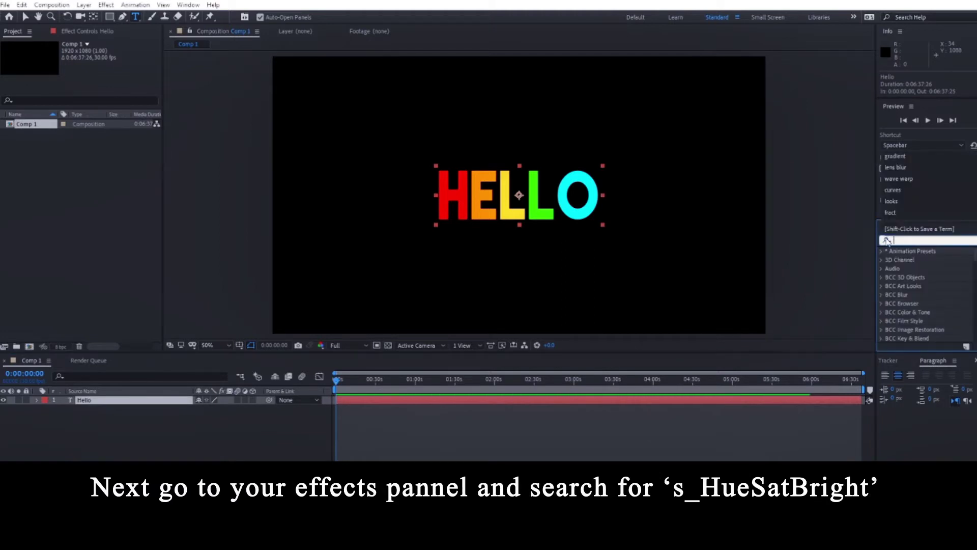
{"action": "left_click", "coordinate": [887, 241]}
{"action": "type", "text": "hue"}
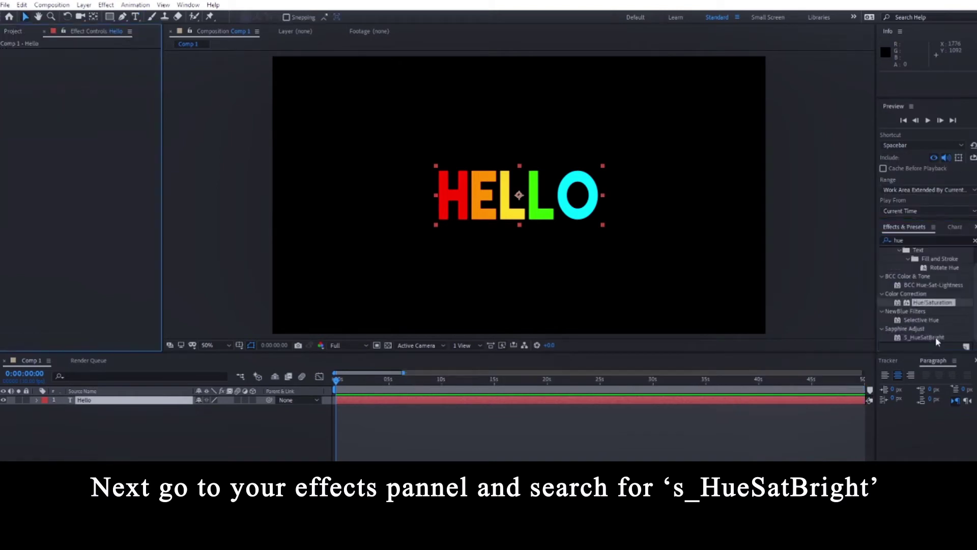
{"action": "left_click_drag", "start_coordinate": [924, 338], "coordinate": [490, 401]}
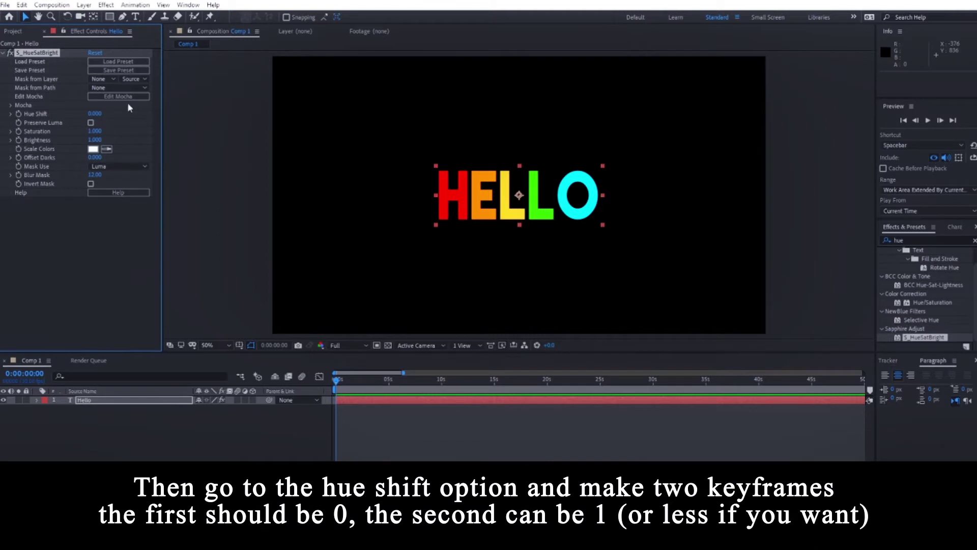
Step: Keyframe Hue Shift at 0 at the start and 1 at a later time
{"action": "left_click_drag", "start_coordinate": [95, 113], "coordinate": [137, 119]}
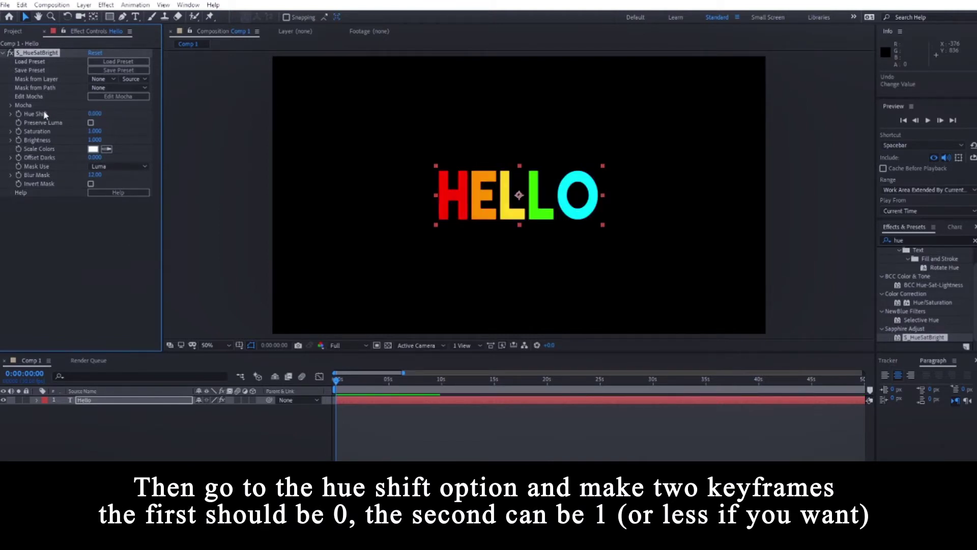
{"action": "left_click", "coordinate": [409, 381]}
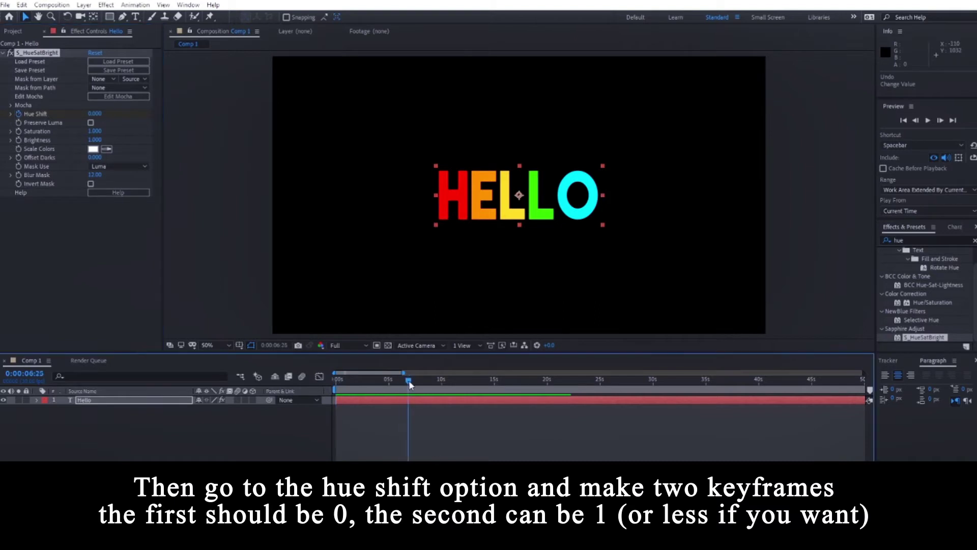
{"action": "key", "text": "u"}
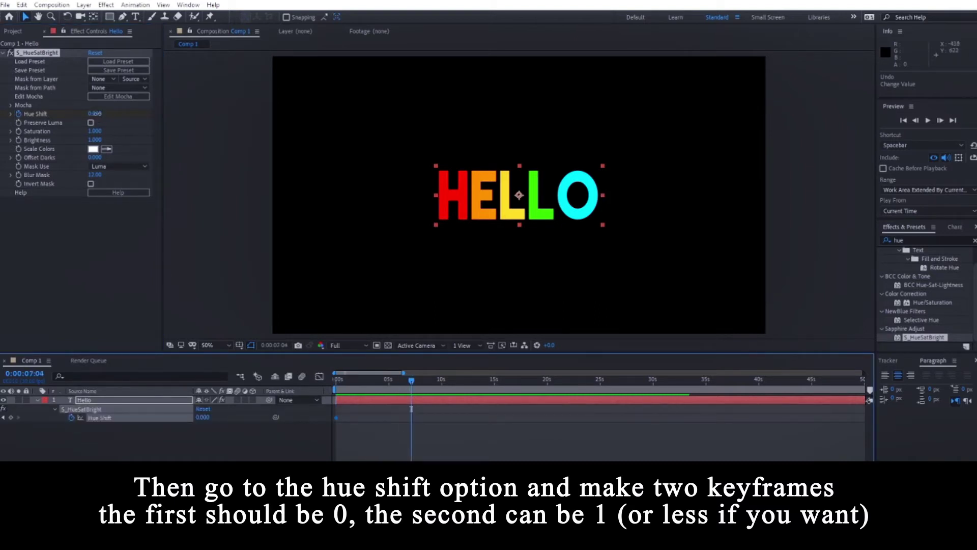
{"action": "left_click_drag", "start_coordinate": [95, 113], "coordinate": [159, 120]}
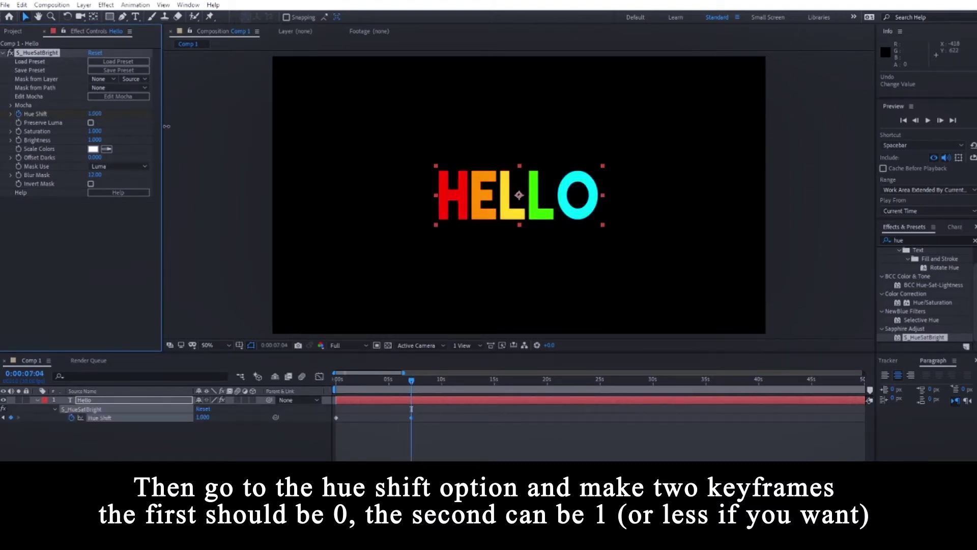
Step: Preview the colour cycling and retime the second Hue Shift keyframe to 3:07
{"action": "left_click", "coordinate": [324, 390]}
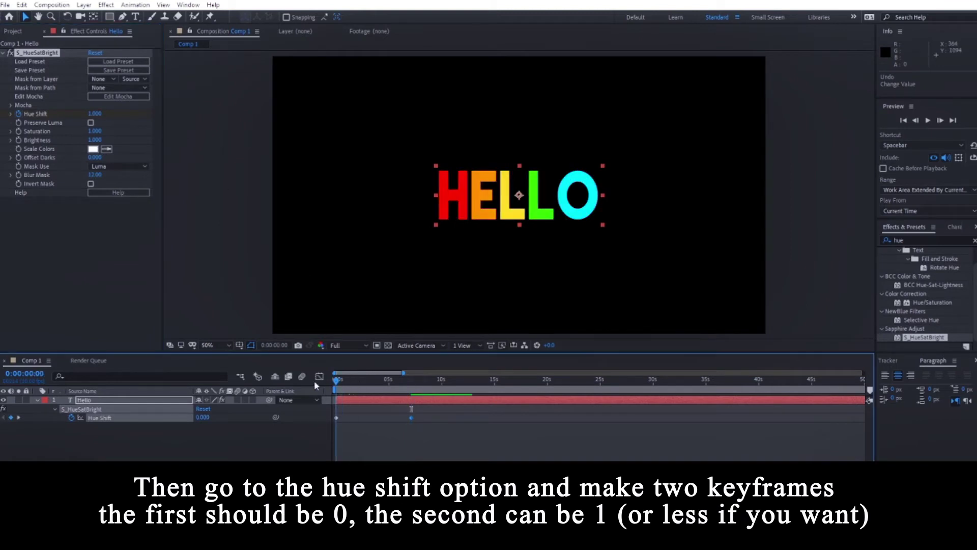
{"action": "key", "text": "space"}
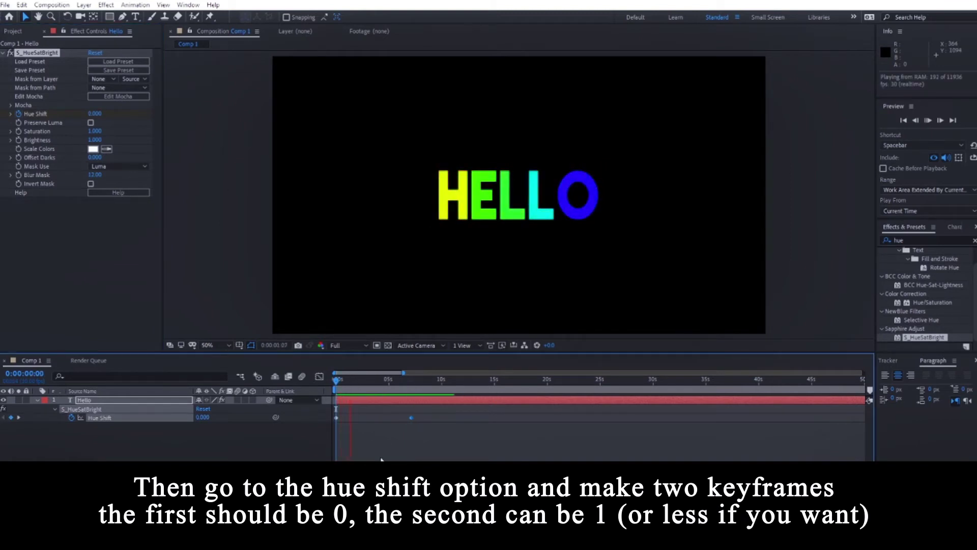
{"action": "key", "text": "space"}
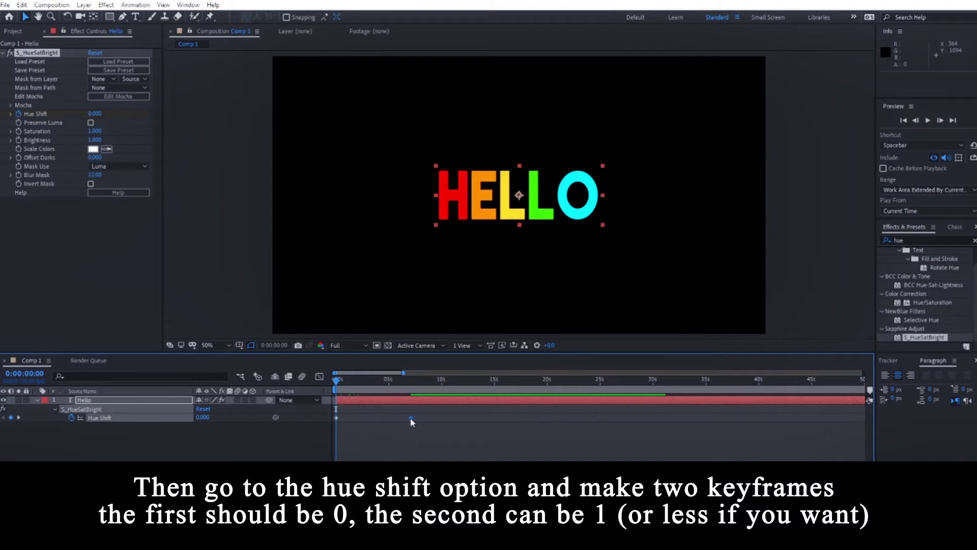
{"action": "left_click_drag", "start_coordinate": [411, 419], "coordinate": [356, 419]}
{"action": "key", "text": "space"}
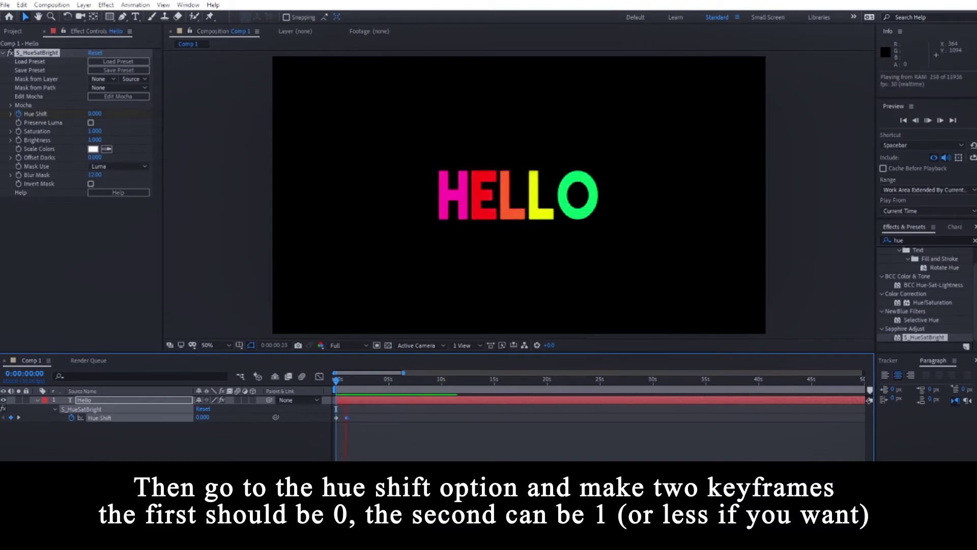
{"action": "left_click_drag", "start_coordinate": [403, 372], "coordinate": [355, 373]}
{"action": "key", "text": "space"}
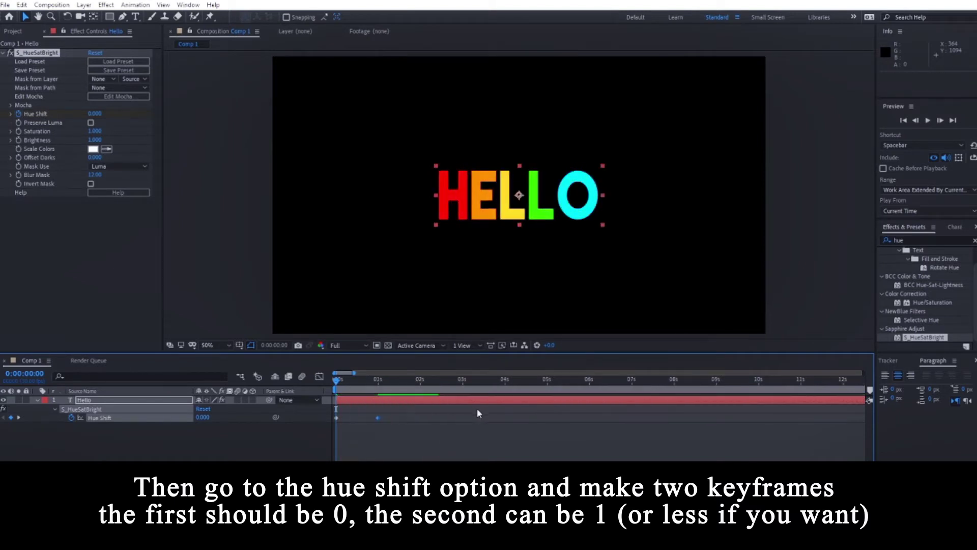
{"action": "left_click_drag", "start_coordinate": [383, 419], "coordinate": [425, 418]}
{"action": "key", "text": "space"}
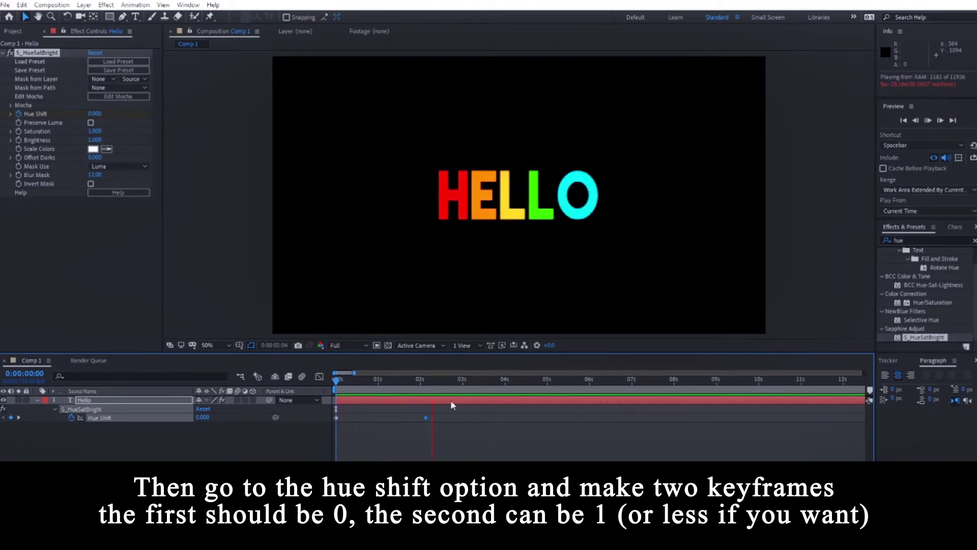
{"action": "left_click_drag", "start_coordinate": [426, 417], "coordinate": [472, 418]}
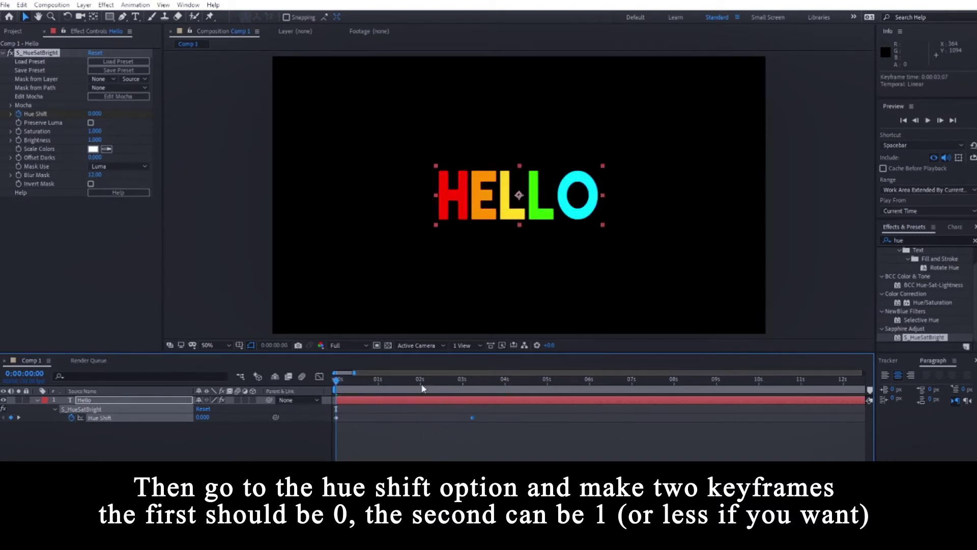
Step: Put the playhead on the 3:07 keyframe and trim the Hello layer's out point there
{"action": "left_click", "coordinate": [422, 382]}
{"action": "left_click_drag", "start_coordinate": [425, 382], "coordinate": [473, 394]}
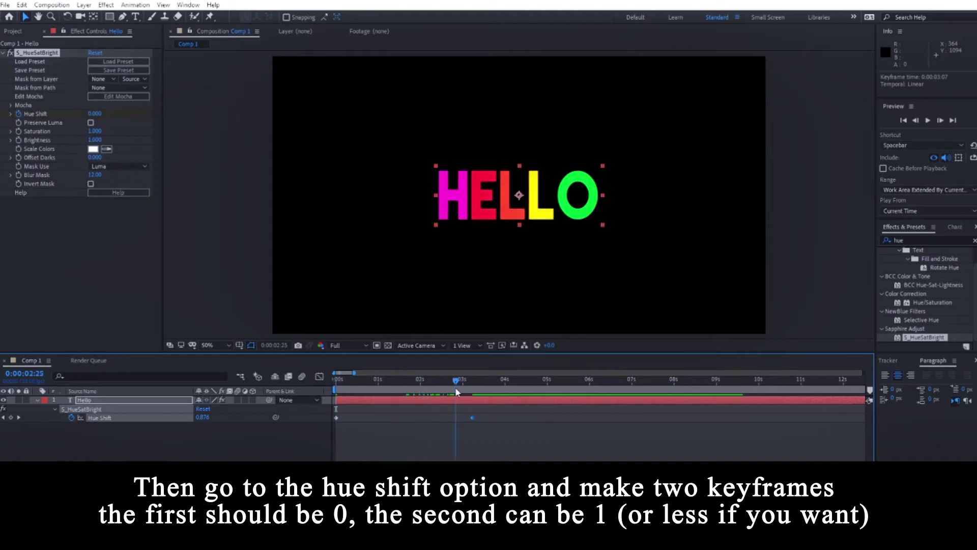
{"action": "left_click", "coordinate": [503, 400]}
{"action": "key", "text": "alt+bracketright"}
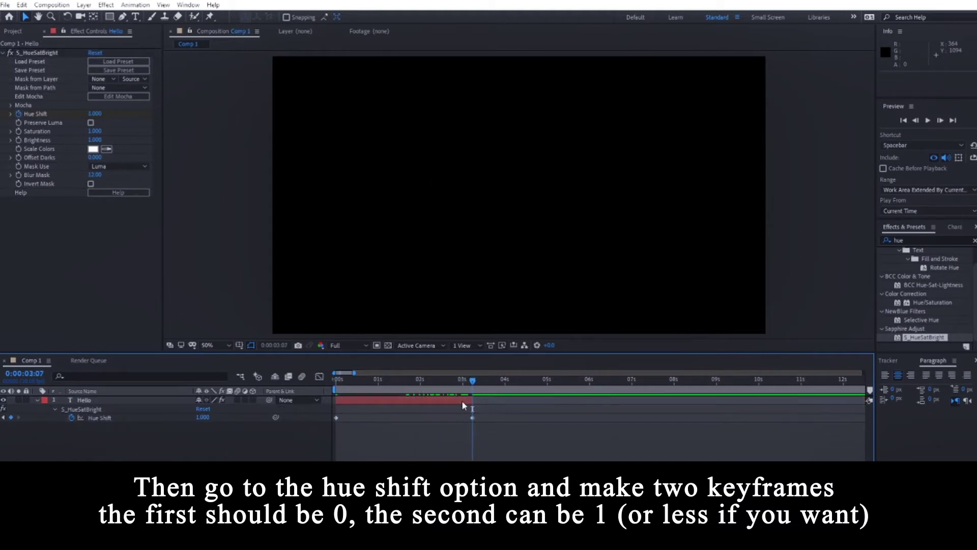
Step: Create a new text layer reading 'Hello'
{"action": "left_click", "coordinate": [135, 18]}
{"action": "left_click", "coordinate": [479, 192]}
{"action": "type", "text": "Hell"}
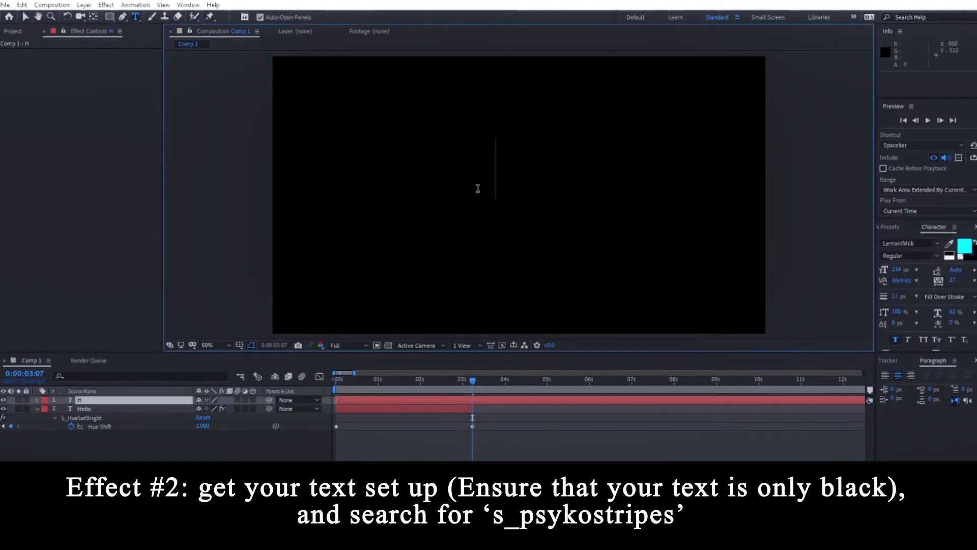
{"action": "type", "text": "o"}
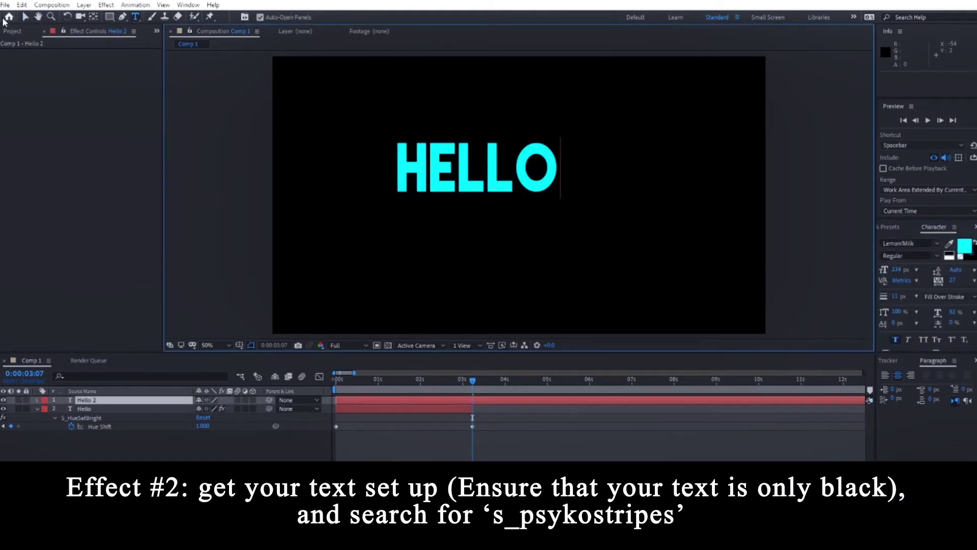
{"action": "left_click", "coordinate": [25, 17]}
{"action": "left_click_drag", "start_coordinate": [523, 168], "coordinate": [601, 229]}
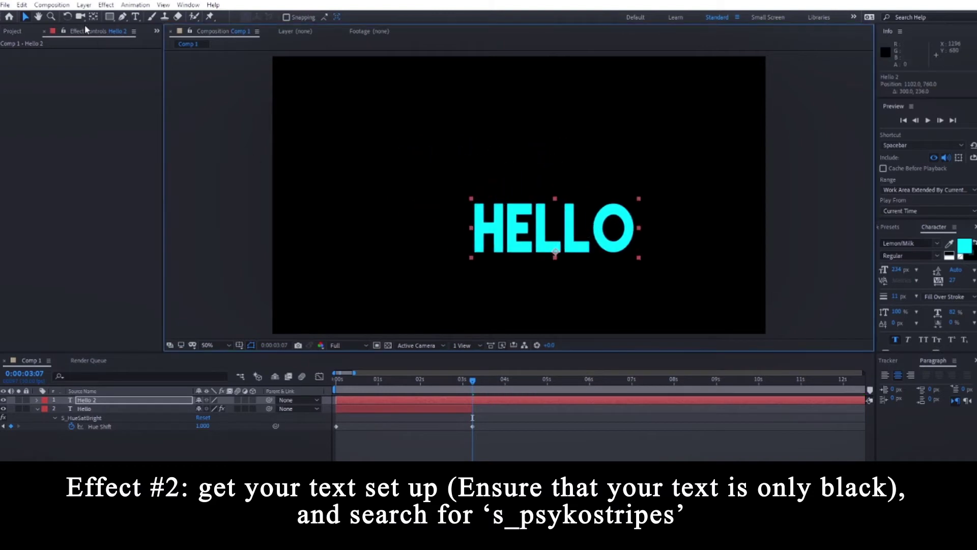
Step: Centre the new text's anchor point and align it to the composition centre
{"action": "key", "text": "ctrl+alt+Home"}
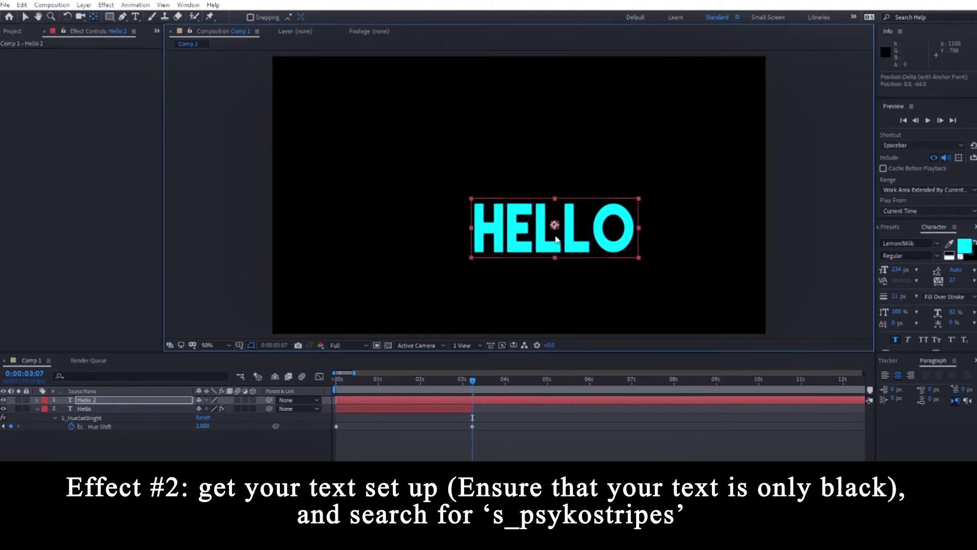
{"action": "left_click", "coordinate": [888, 359]}
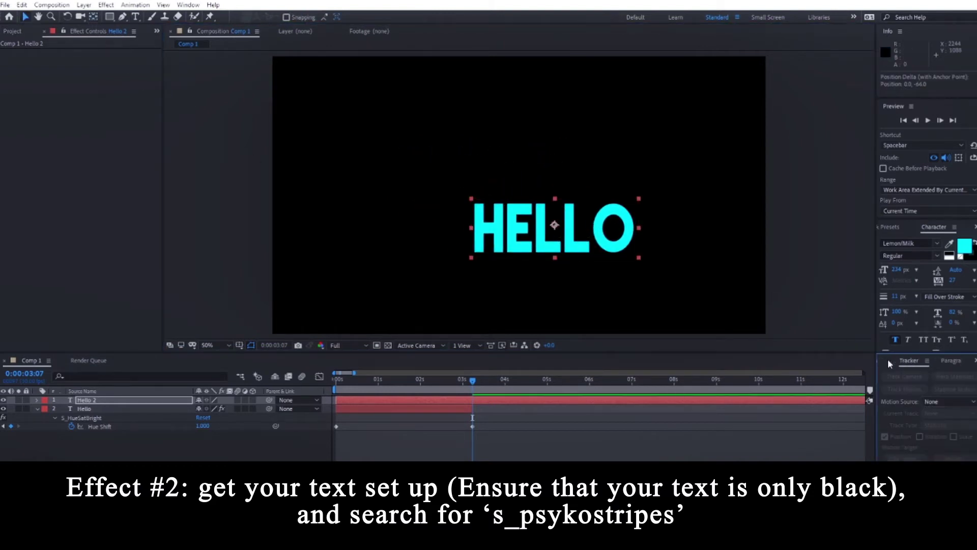
{"action": "left_click", "coordinate": [904, 386]}
{"action": "left_click", "coordinate": [957, 386]}
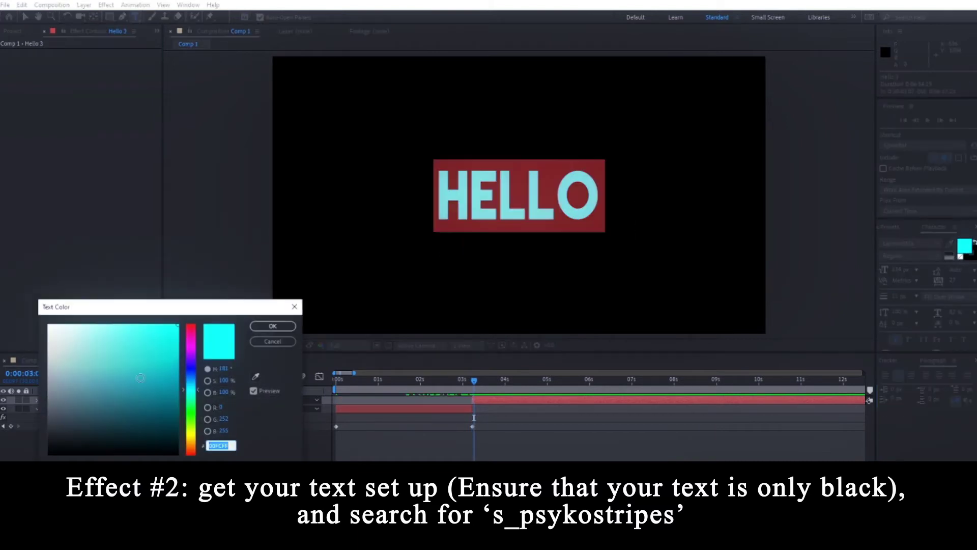
Step: Set the text fill to #000000 and show the transparency grid
{"action": "type", "text": "000000"}
{"action": "left_click", "coordinate": [273, 326]}
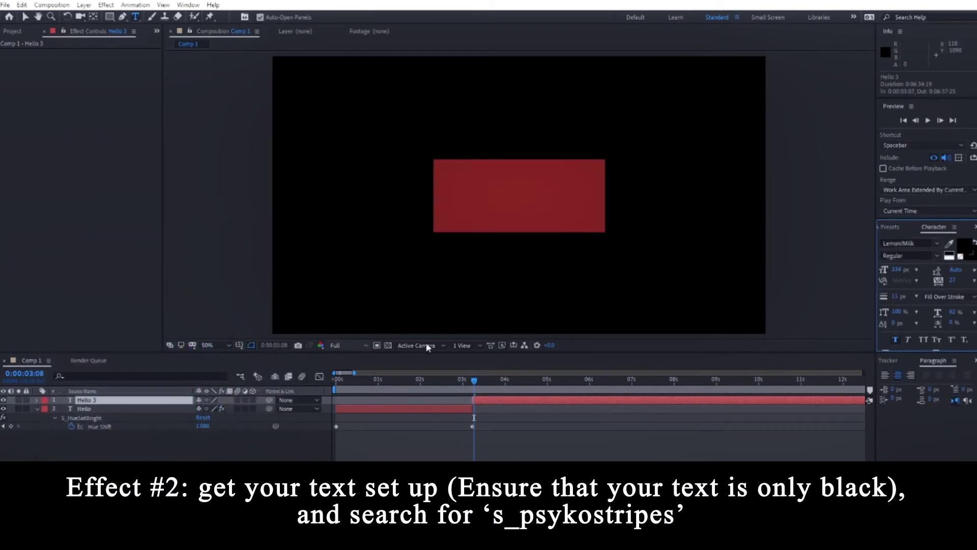
{"action": "left_click", "coordinate": [387, 345]}
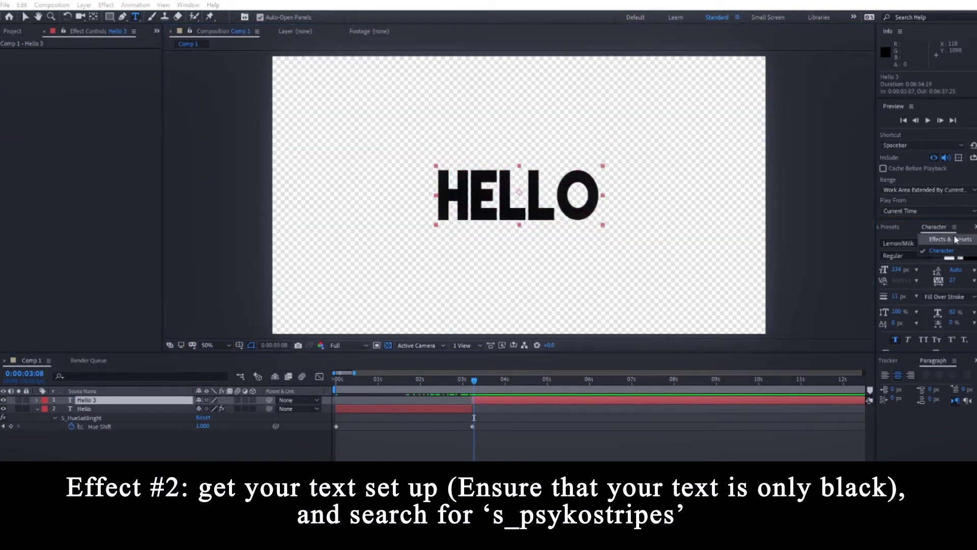
Step: Apply S_PsykoStripes to Hello 3 and scrub the timeline to check the stripes
{"action": "left_click", "coordinate": [891, 226]}
{"action": "mouse_move", "coordinate": [922, 272]}
{"action": "left_mouse_down"}
{"action": "mouse_move", "coordinate": [461, 405]}
{"action": "mouse_move", "coordinate": [472, 399]}
{"action": "left_mouse_up"}
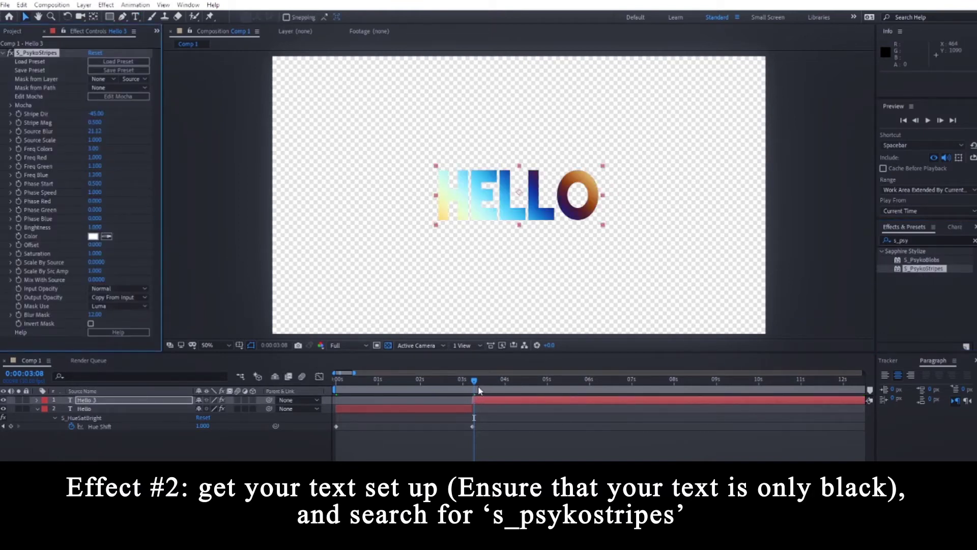
{"action": "mouse_move", "coordinate": [491, 388]}
{"action": "left_mouse_down"}
{"action": "mouse_move", "coordinate": [623, 400]}
{"action": "mouse_move", "coordinate": [476, 407]}
{"action": "left_mouse_up"}
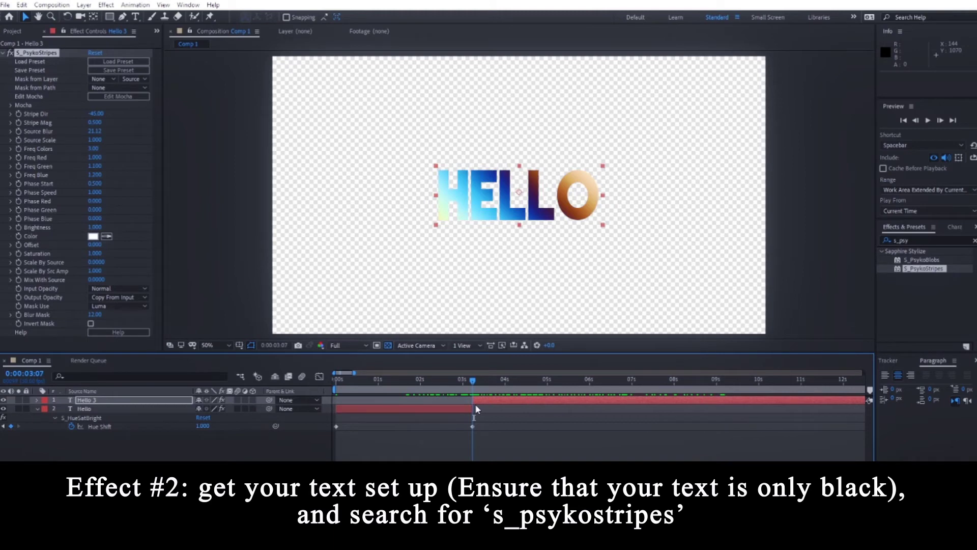
{"action": "mouse_move", "coordinate": [475, 404]}
{"action": "left_mouse_down"}
{"action": "mouse_move", "coordinate": [513, 407]}
{"action": "mouse_move", "coordinate": [482, 407]}
{"action": "left_mouse_up"}
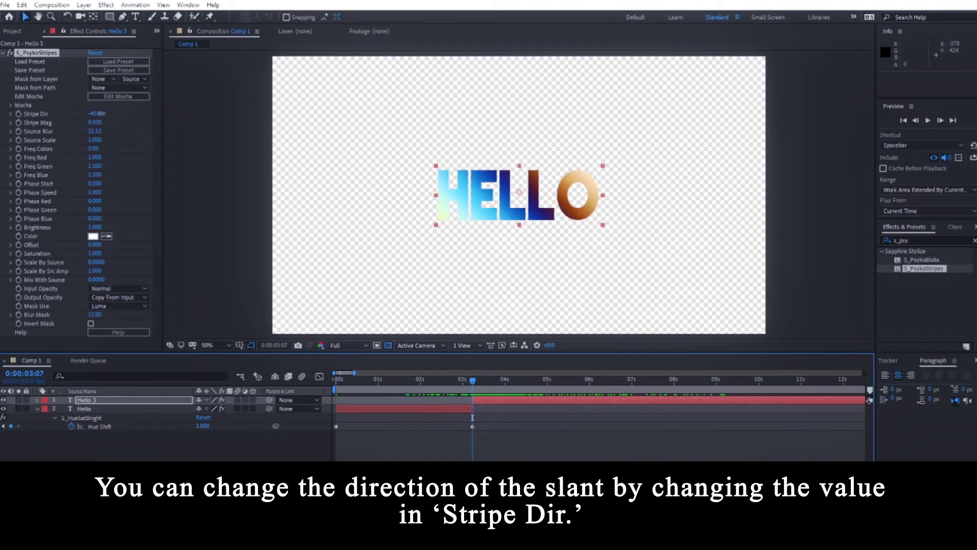
Step: Try Stripe Dir 0, undo back to -45, then raise Stripe Mag
{"action": "left_click", "coordinate": [97, 113]}
{"action": "type", "text": "0"}
{"action": "key", "text": "Return"}
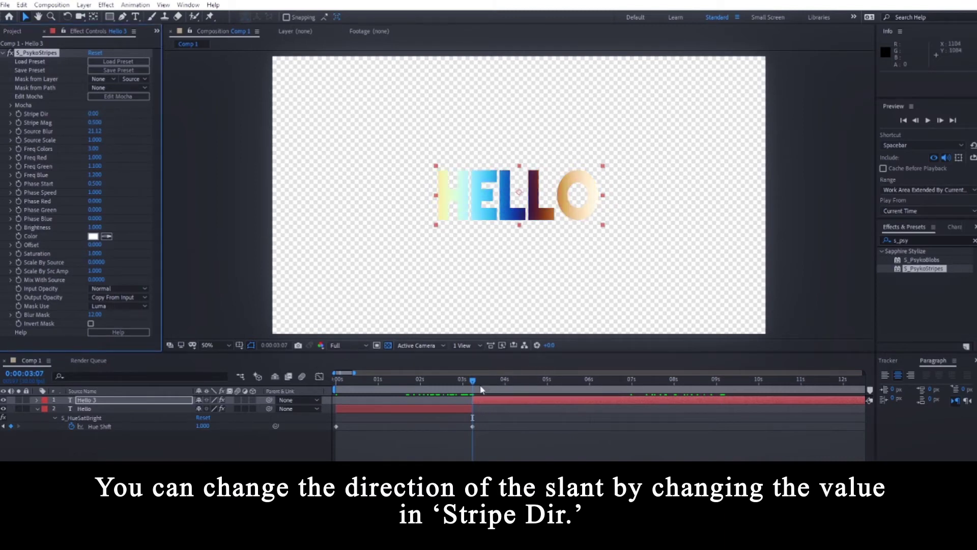
{"action": "key", "text": "ctrl+z"}
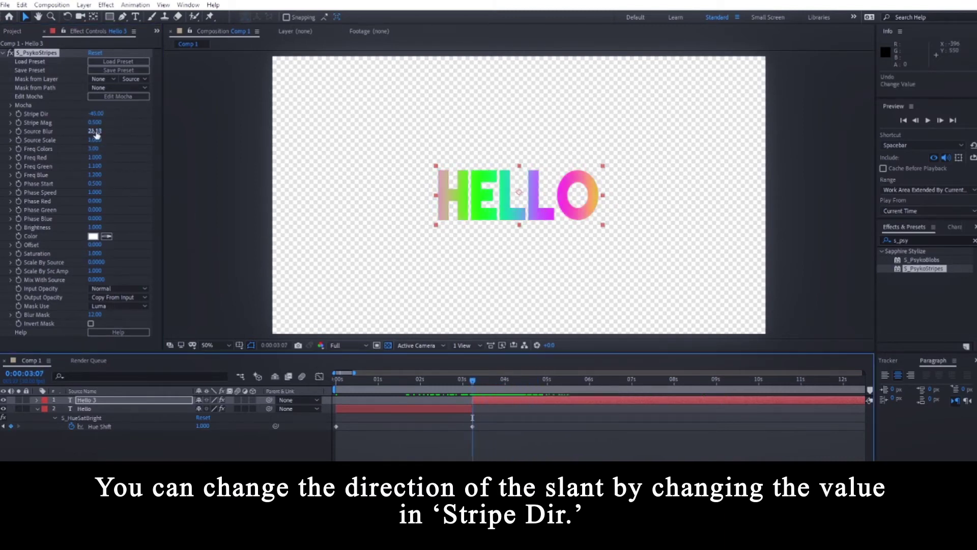
{"action": "mouse_move", "coordinate": [94, 123]}
{"action": "left_mouse_down"}
{"action": "mouse_move", "coordinate": [680, 123]}
{"action": "mouse_move", "coordinate": [334, 177]}
{"action": "left_mouse_up"}
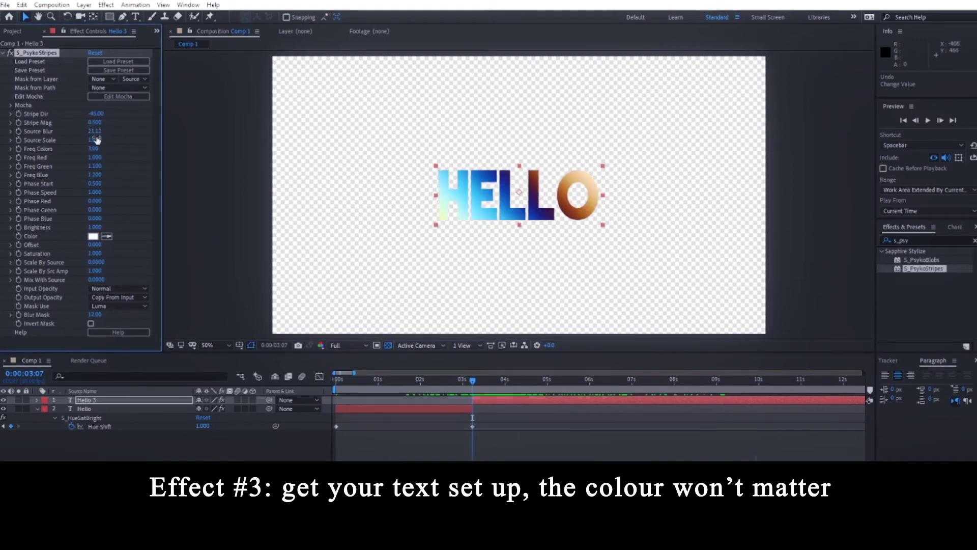
Step: Hide the HELLO 2 layer and create a new solid with default settings
{"action": "scroll", "coordinate": [352, 399], "scroll_direction": "right", "scroll_amount": 5}
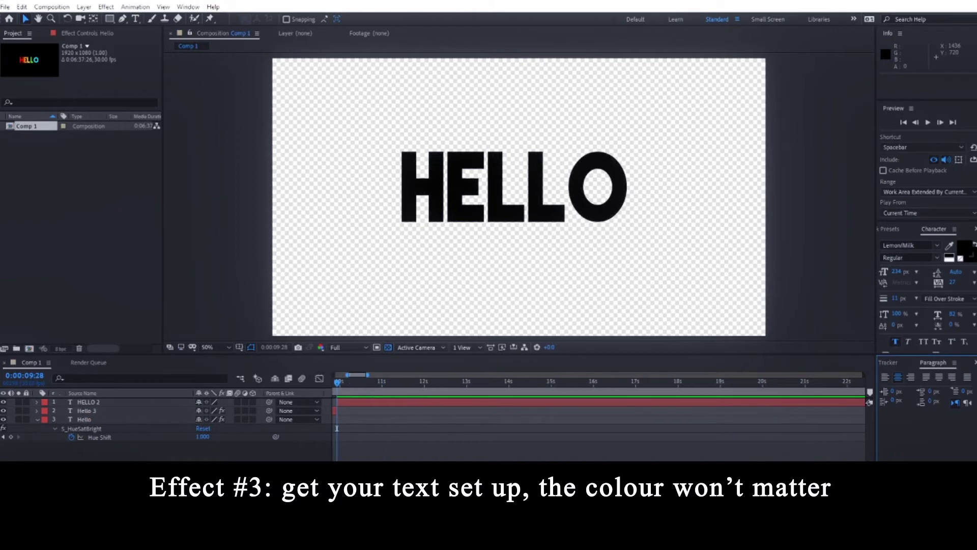
{"action": "left_click", "coordinate": [351, 402]}
{"action": "left_click", "coordinate": [4, 403]}
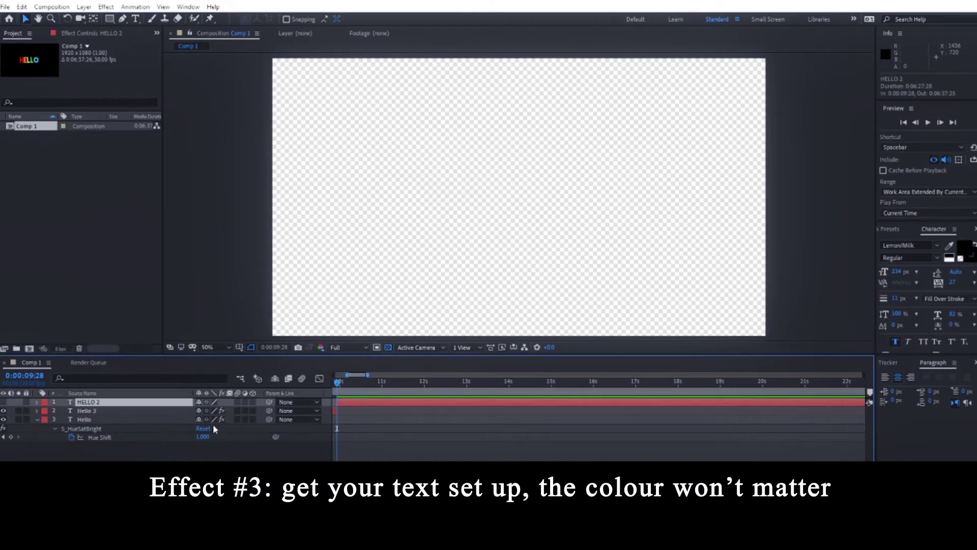
{"action": "right_click", "coordinate": [325, 406]}
{"action": "mouse_move", "coordinate": [387, 411]}
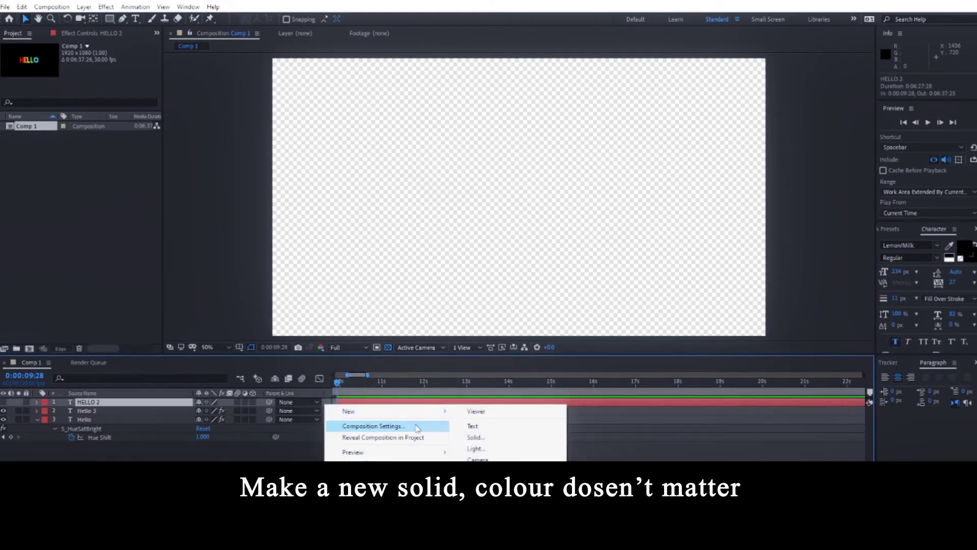
{"action": "left_click", "coordinate": [477, 439]}
{"action": "left_click", "coordinate": [527, 354]}
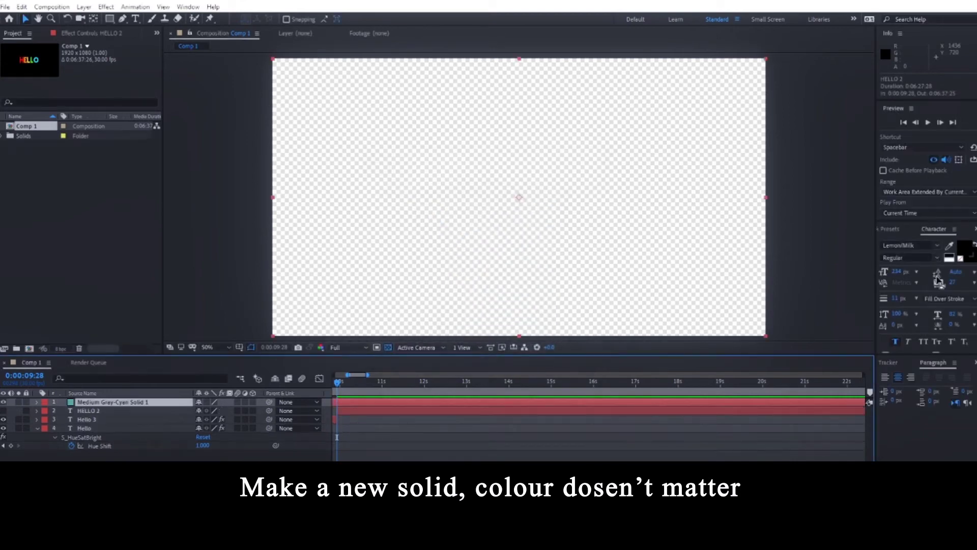
Step: Search effects for 'gradient' and apply 4-Color Gradient to the solid
{"action": "key", "text": "ctrl+5"}
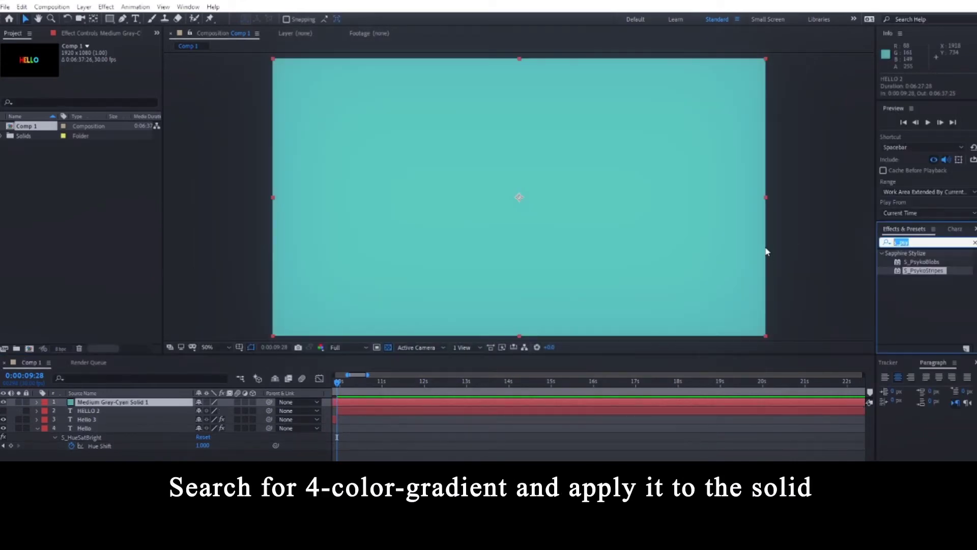
{"action": "type", "text": "gradien"}
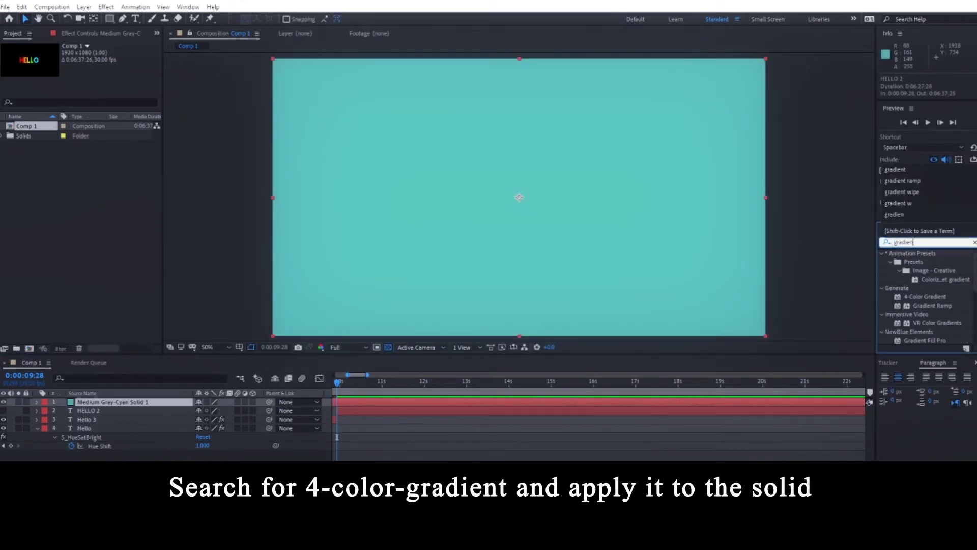
{"action": "type", "text": "t"}
{"action": "double_click", "coordinate": [936, 297]}
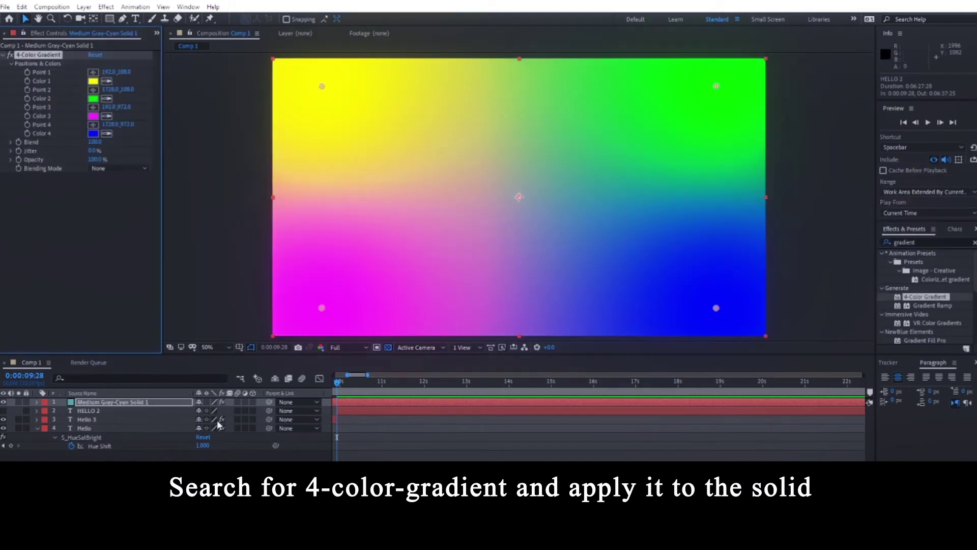
Step: Test the green gradient point, then keyframe all 4-Color Gradient points and colours
{"action": "left_click", "coordinate": [355, 402]}
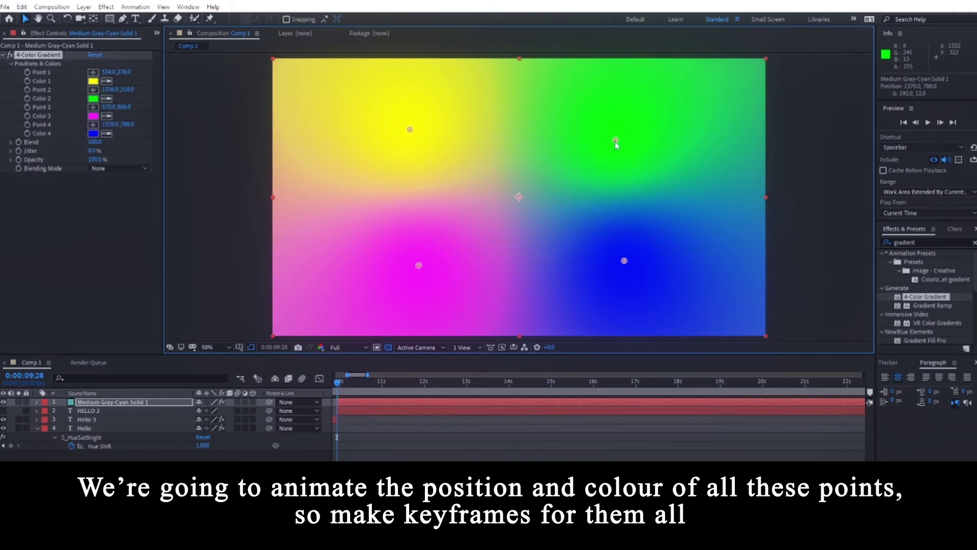
{"action": "left_click_drag", "start_coordinate": [616, 142], "coordinate": [522, 165]}
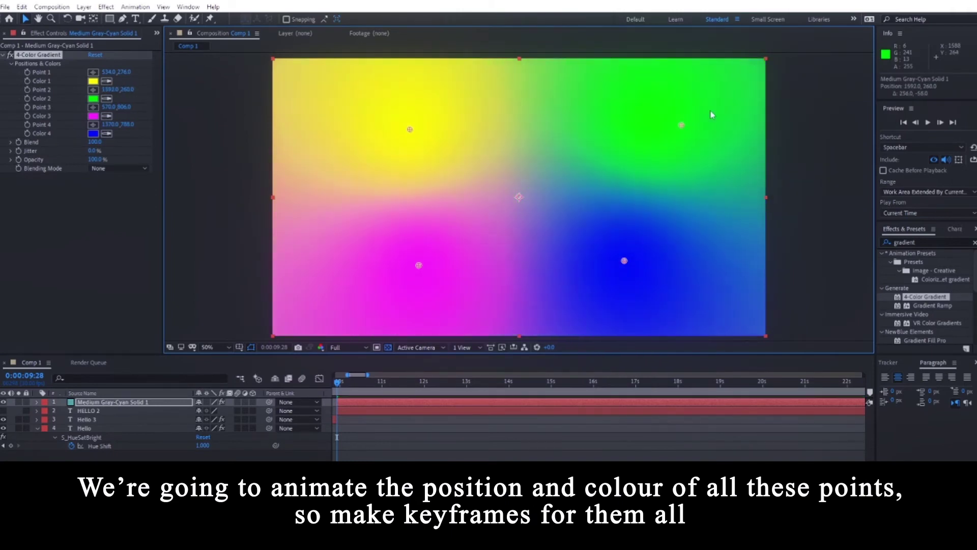
{"action": "left_click_drag", "start_coordinate": [521, 166], "coordinate": [481, 211]}
{"action": "left_click_drag", "start_coordinate": [535, 285], "coordinate": [637, 120]}
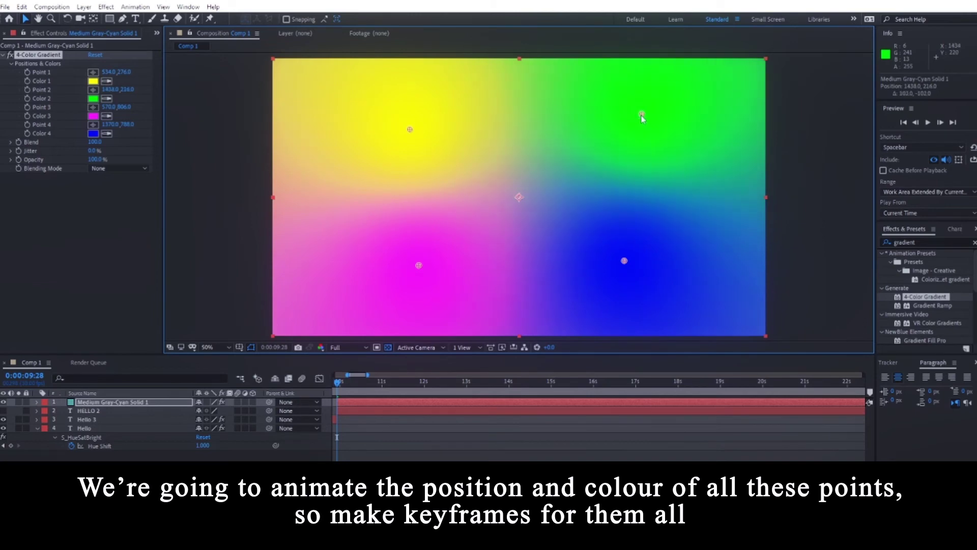
{"action": "left_click_drag", "start_coordinate": [28, 71], "coordinate": [25, 136]}
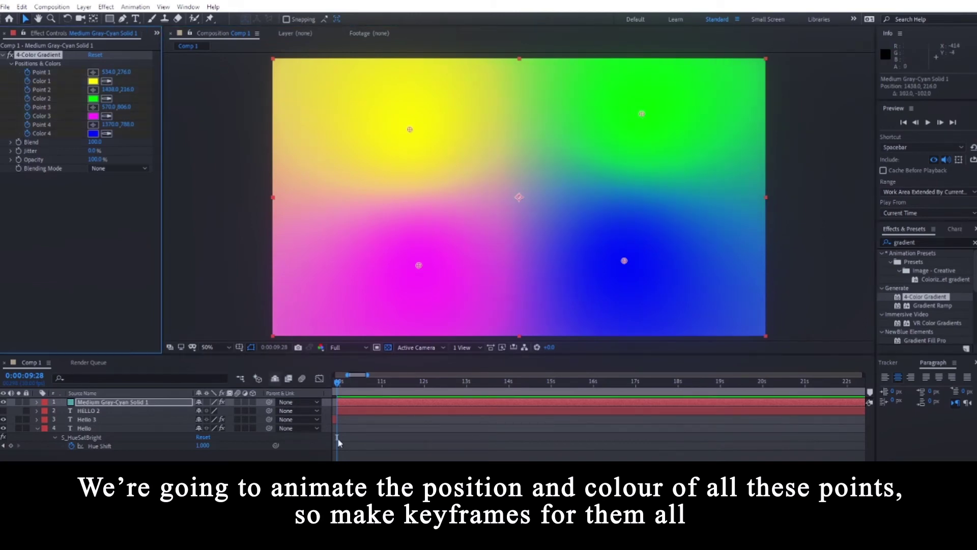
{"action": "left_click", "coordinate": [355, 401]}
{"action": "key", "text": "u"}
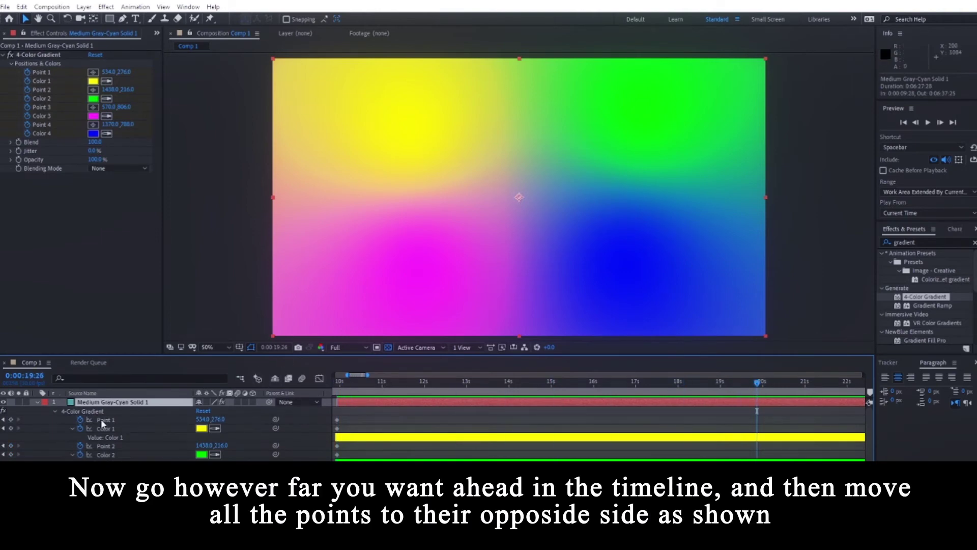
Step: At 0:00:19:26, drag each gradient point to the opposite corner of the frame
{"action": "left_click", "coordinate": [41, 55]}
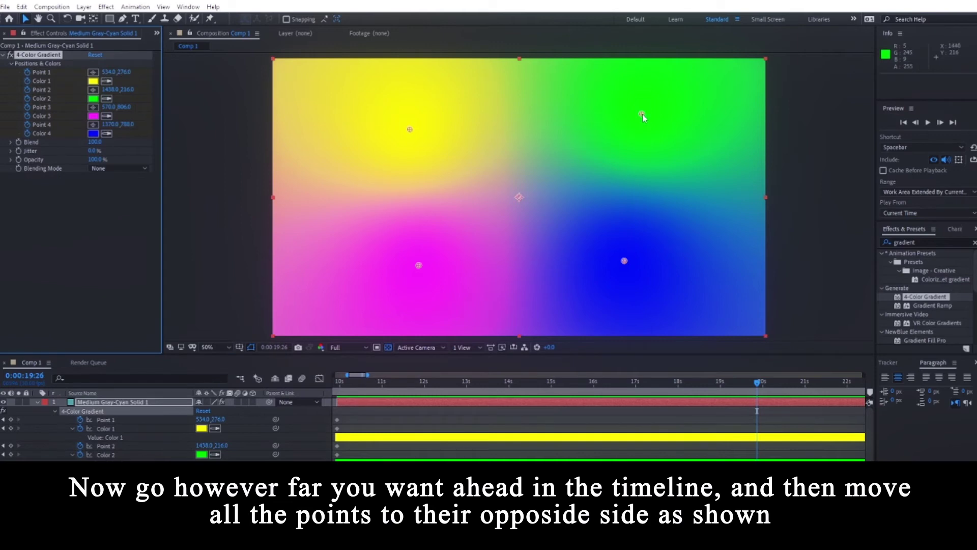
{"action": "mouse_move", "coordinate": [642, 115]}
{"action": "left_mouse_down"}
{"action": "mouse_move", "coordinate": [391, 270]}
{"action": "mouse_move", "coordinate": [630, 111]}
{"action": "left_mouse_up"}
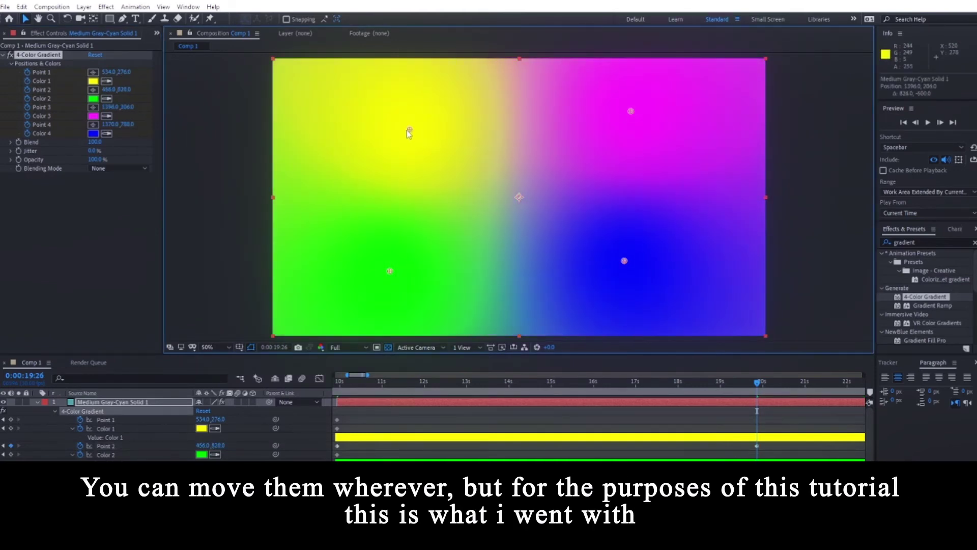
{"action": "left_click_drag", "start_coordinate": [410, 129], "coordinate": [670, 289]}
{"action": "left_click_drag", "start_coordinate": [624, 260], "coordinate": [405, 118]}
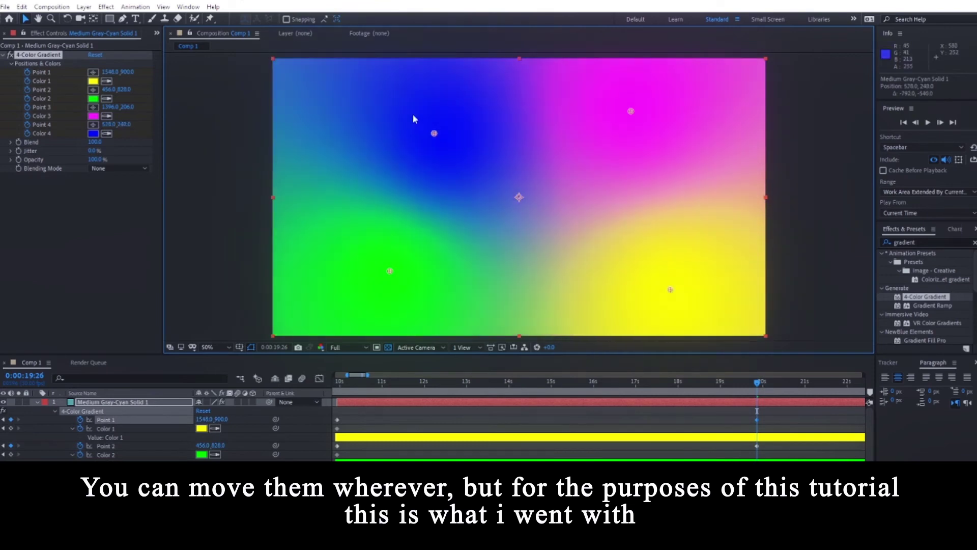
{"action": "left_click", "coordinate": [485, 189]}
{"action": "left_click_drag", "start_coordinate": [658, 287], "coordinate": [645, 278]}
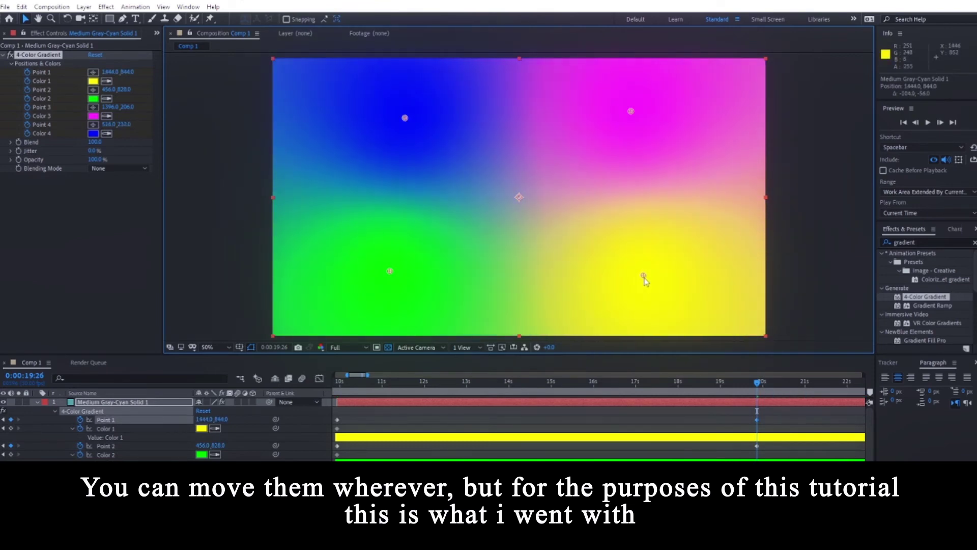
Step: Change Color 1 from yellow to orange and Color 2 from green to cyan
{"action": "left_click", "coordinate": [201, 428]}
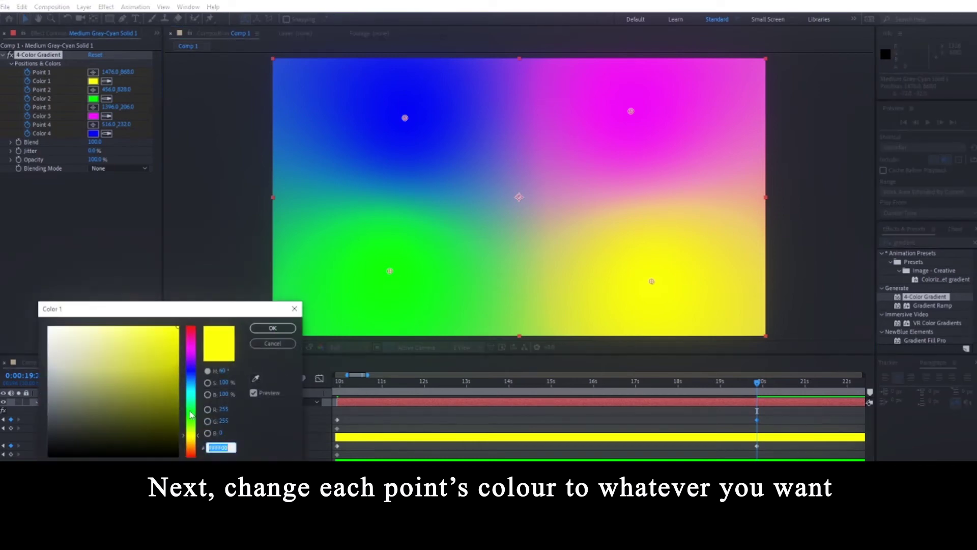
{"action": "left_click_drag", "start_coordinate": [192, 444], "coordinate": [191, 449]}
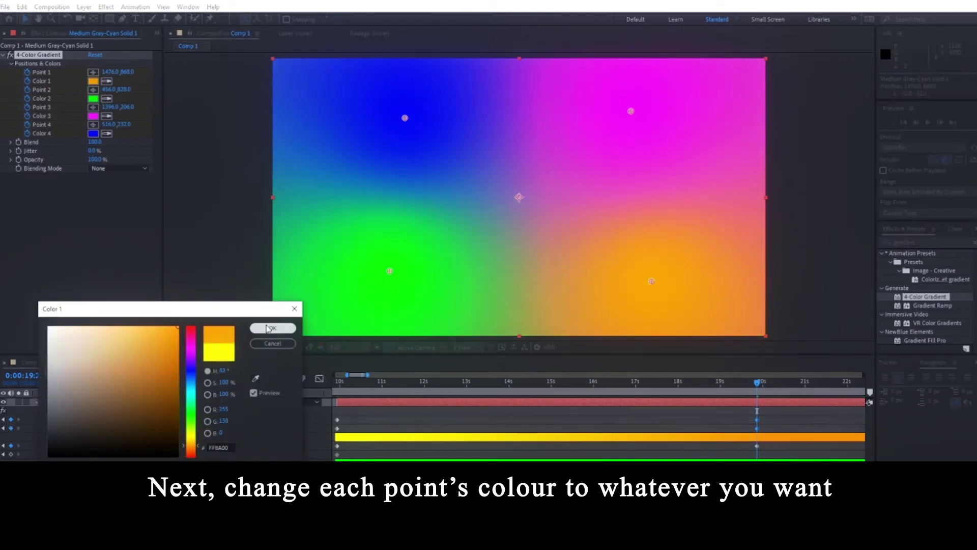
{"action": "left_click", "coordinate": [271, 328]}
{"action": "left_click", "coordinate": [201, 446]}
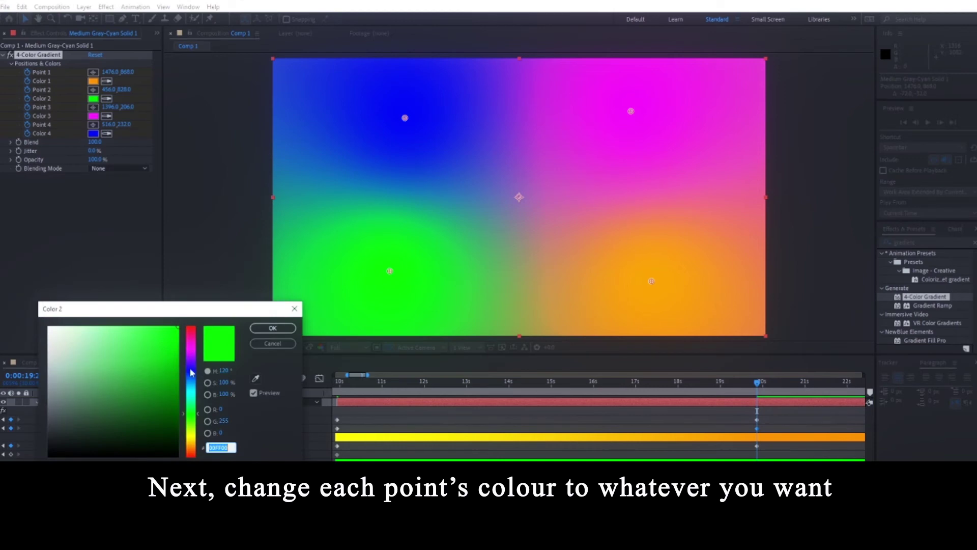
{"action": "mouse_move", "coordinate": [194, 420]}
{"action": "left_mouse_down"}
{"action": "mouse_move", "coordinate": [194, 434]}
{"action": "mouse_move", "coordinate": [194, 377]}
{"action": "mouse_move", "coordinate": [194, 391]}
{"action": "left_mouse_up"}
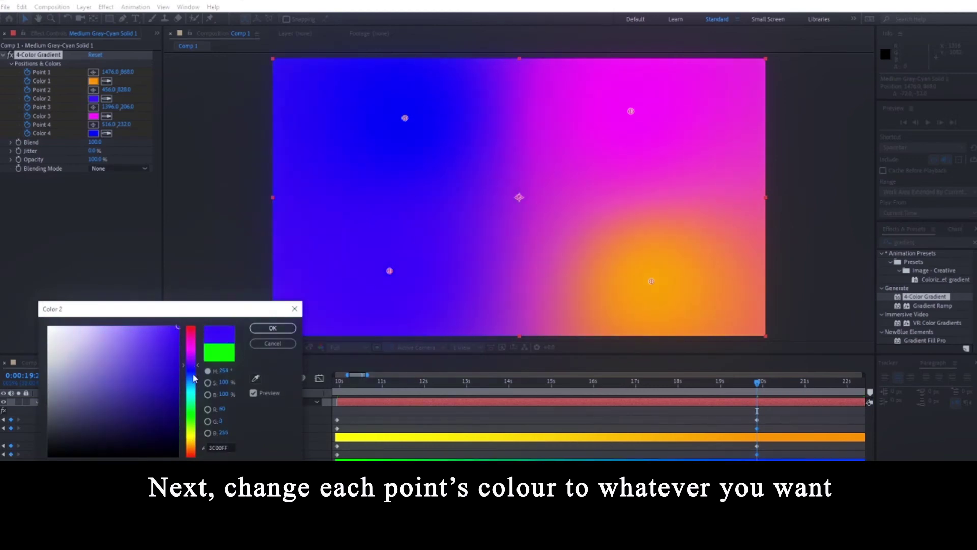
{"action": "left_click", "coordinate": [273, 328]}
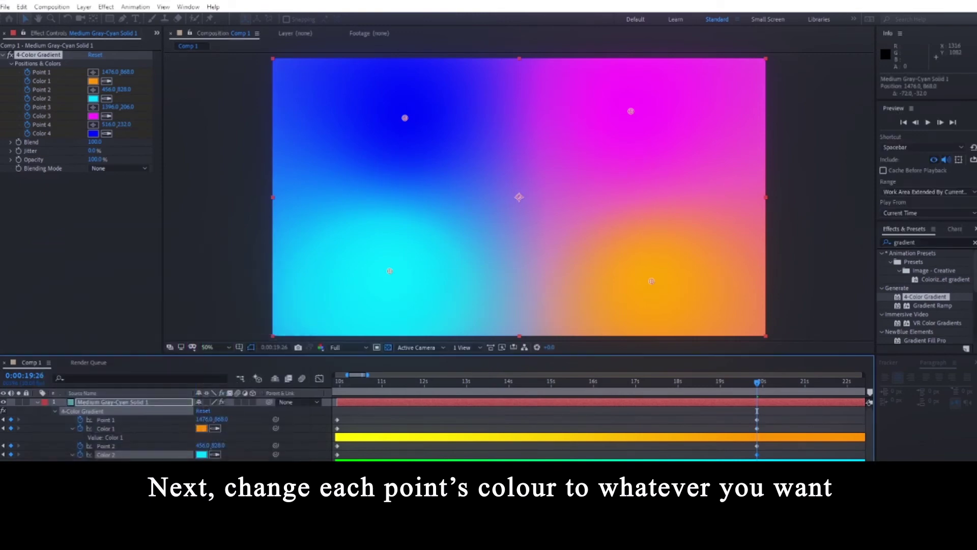
Step: Set Color 3 to red and Color 4 to yellow-green, then scrub back to the start
{"action": "left_click", "coordinate": [93, 116]}
{"action": "mouse_move", "coordinate": [194, 351]}
{"action": "left_mouse_down"}
{"action": "mouse_move", "coordinate": [193, 366]}
{"action": "mouse_move", "coordinate": [192, 331]}
{"action": "left_mouse_up"}
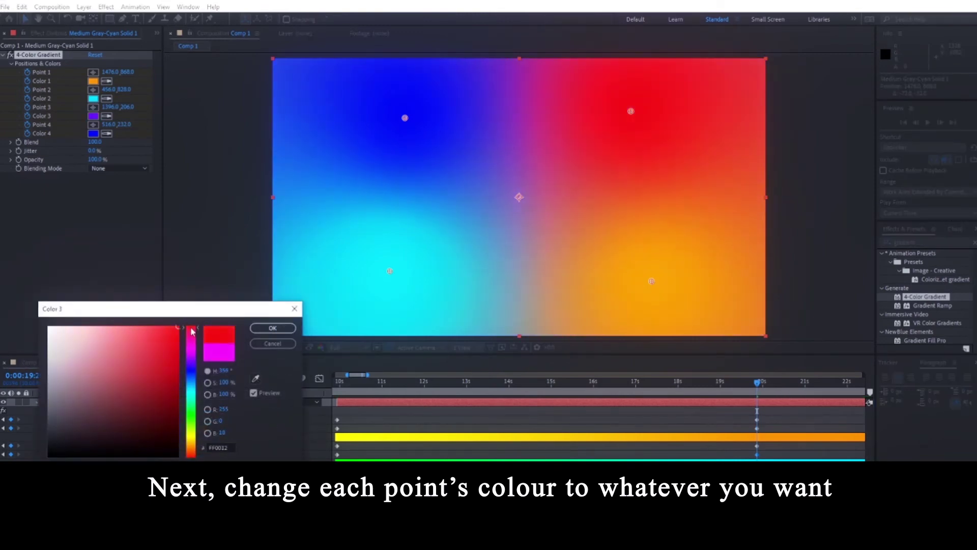
{"action": "left_click", "coordinate": [253, 330]}
{"action": "left_click", "coordinate": [94, 134]}
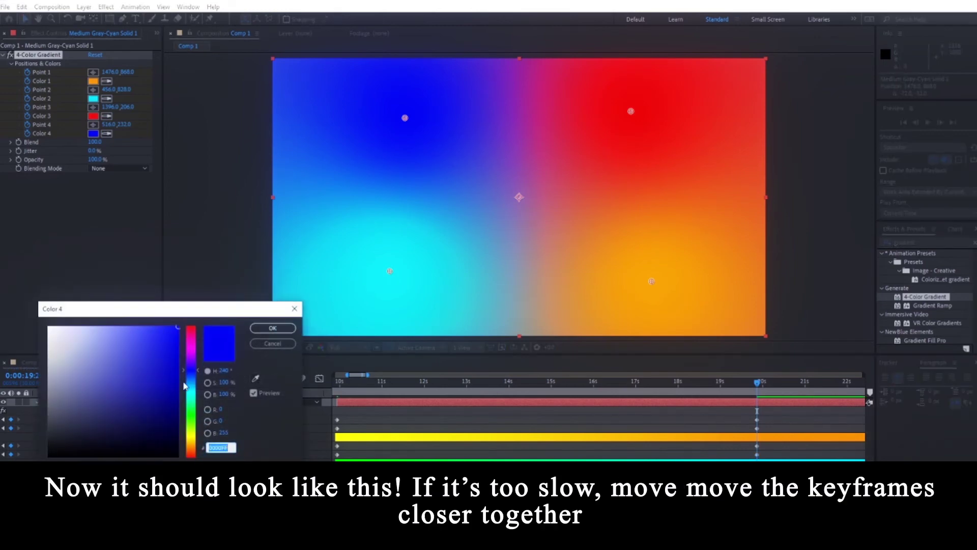
{"action": "left_click_drag", "start_coordinate": [184, 386], "coordinate": [196, 434]}
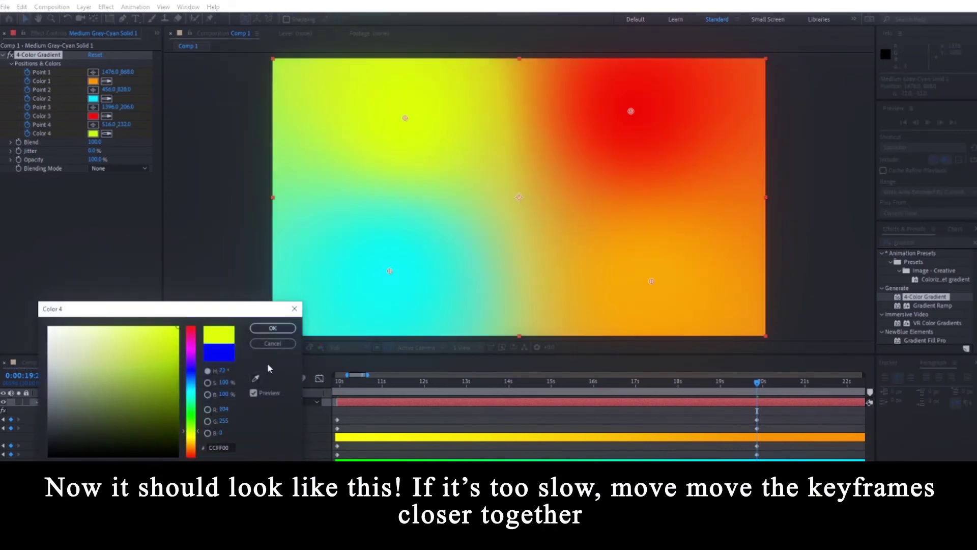
{"action": "left_click", "coordinate": [288, 332]}
{"action": "left_click_drag", "start_coordinate": [404, 382], "coordinate": [466, 382]}
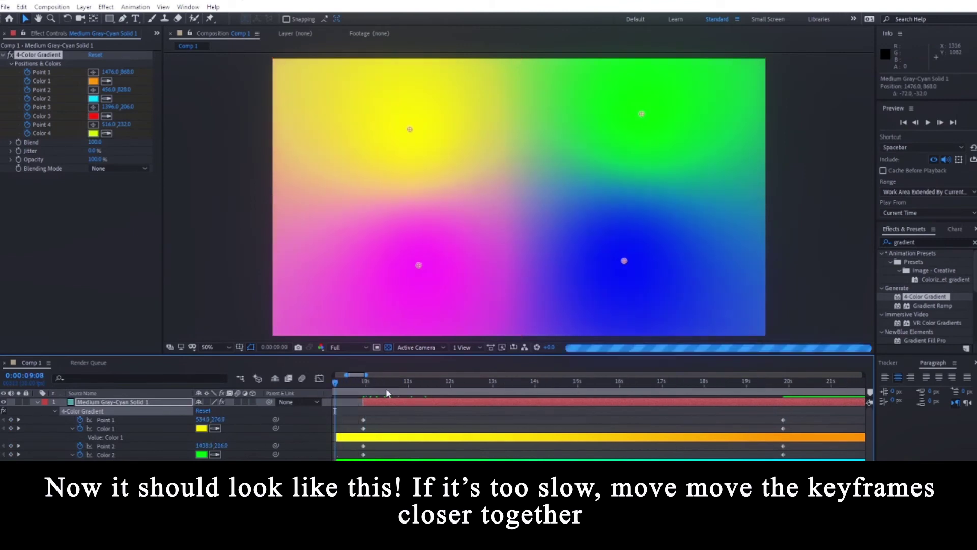
Step: Scrub the gradient's shift from yellow, green, magenta, blue to orange, cyan, red, yellow-green, collapsing the solid's properties
{"action": "mouse_move", "coordinate": [544, 396]}
{"action": "left_mouse_down"}
{"action": "mouse_move", "coordinate": [822, 387]}
{"action": "mouse_move", "coordinate": [406, 382]}
{"action": "mouse_move", "coordinate": [826, 396]}
{"action": "left_mouse_up"}
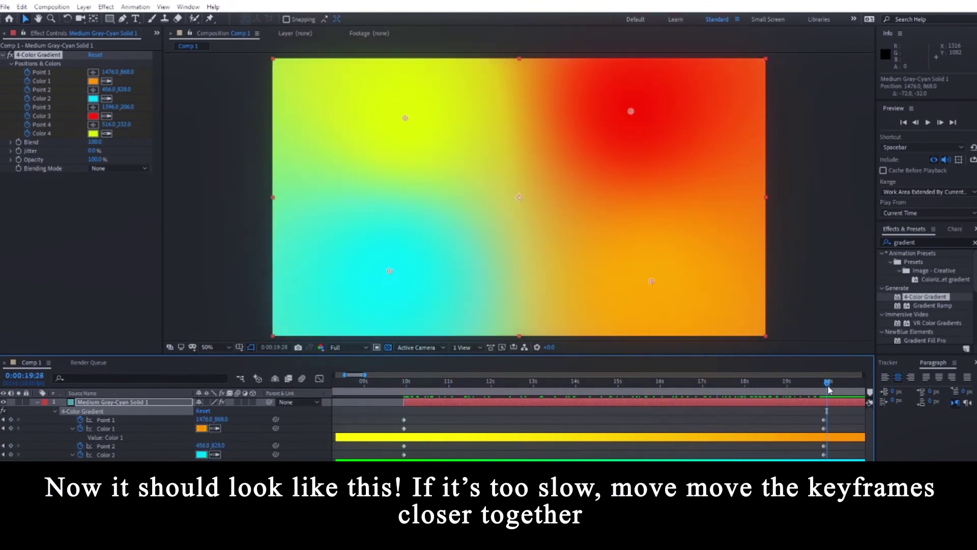
{"action": "mouse_move", "coordinate": [825, 386]}
{"action": "left_mouse_down"}
{"action": "mouse_move", "coordinate": [408, 406]}
{"action": "mouse_move", "coordinate": [826, 404]}
{"action": "left_mouse_up"}
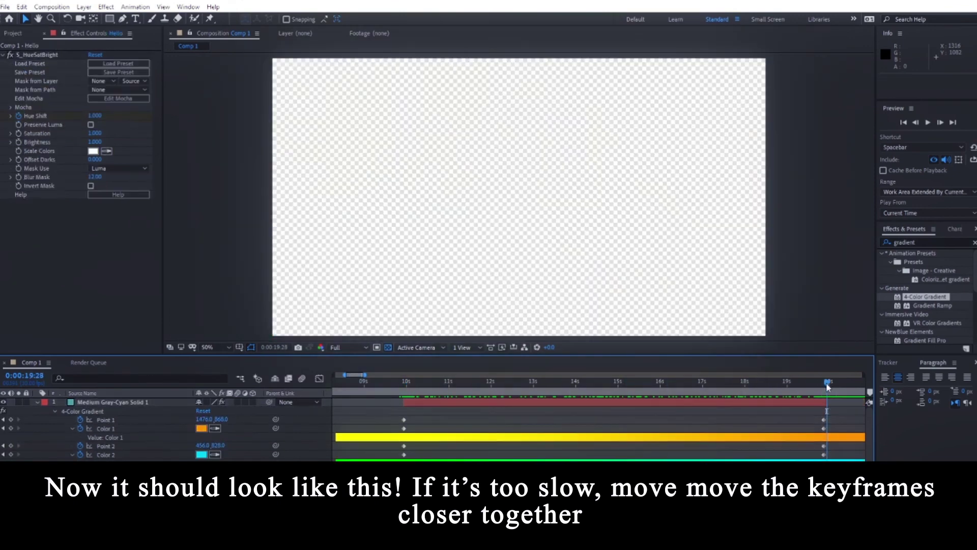
{"action": "left_click_drag", "start_coordinate": [827, 387], "coordinate": [658, 382]}
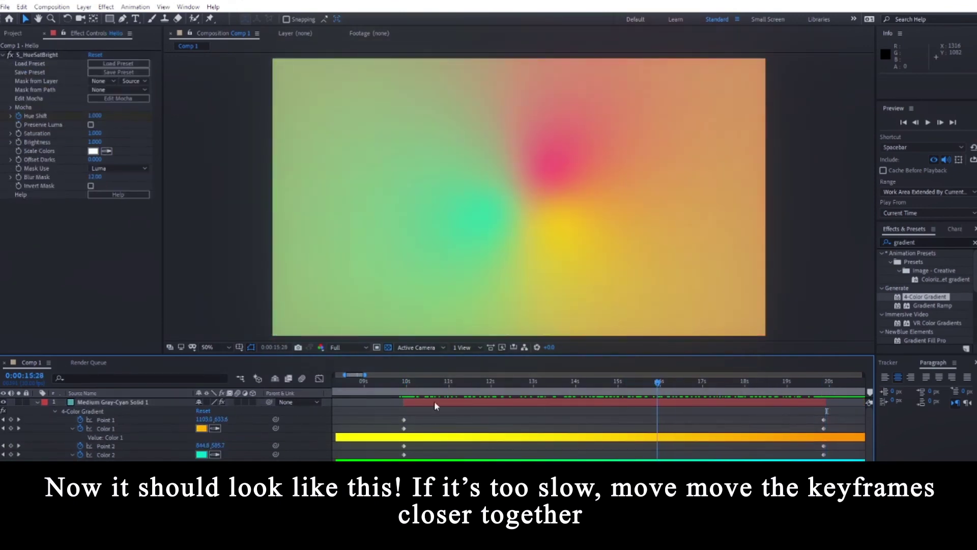
{"action": "left_click", "coordinate": [38, 402]}
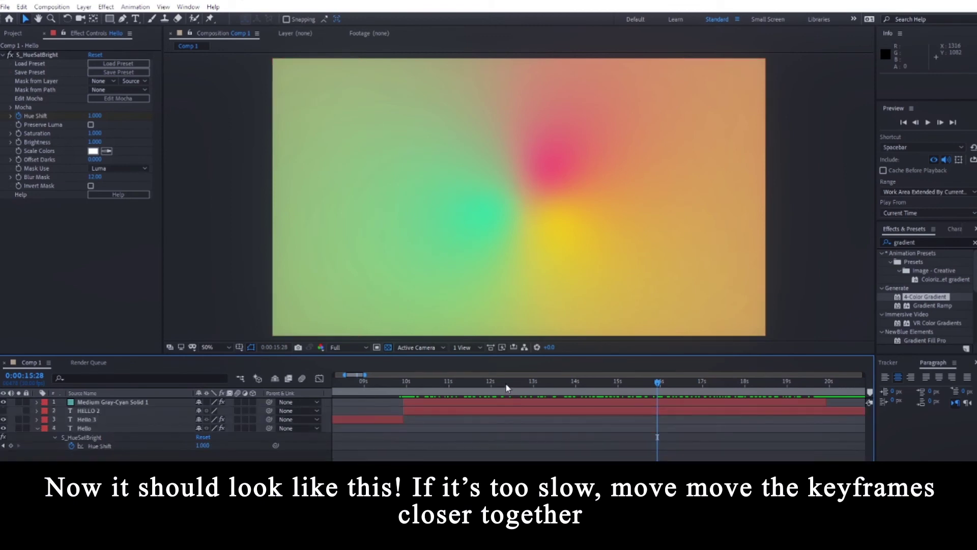
{"action": "left_click_drag", "start_coordinate": [507, 387], "coordinate": [430, 393]}
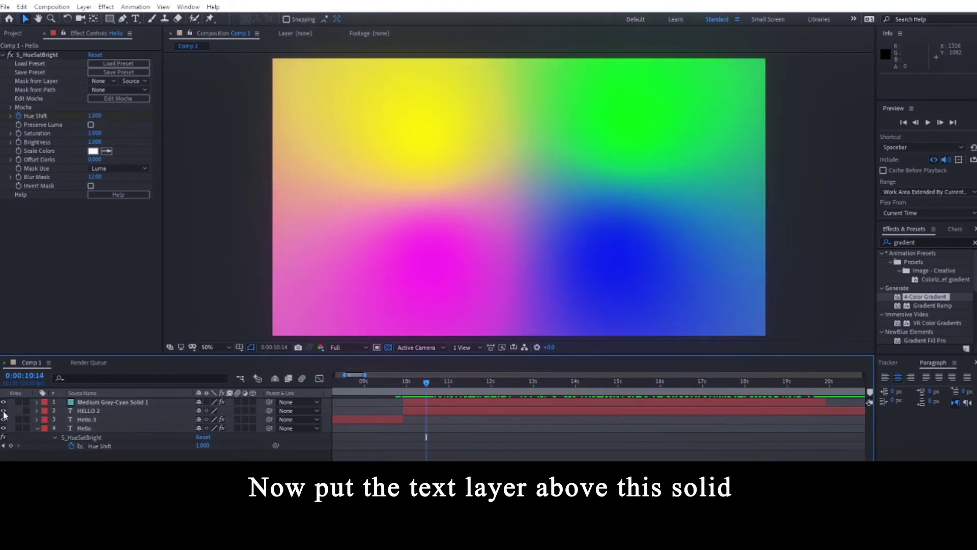
Step: Move HELLO 2 above the gradient solid and set the solid's TrkMat to Alpha Matte "HELLO 2"
{"action": "left_click_drag", "start_coordinate": [115, 411], "coordinate": [123, 403]}
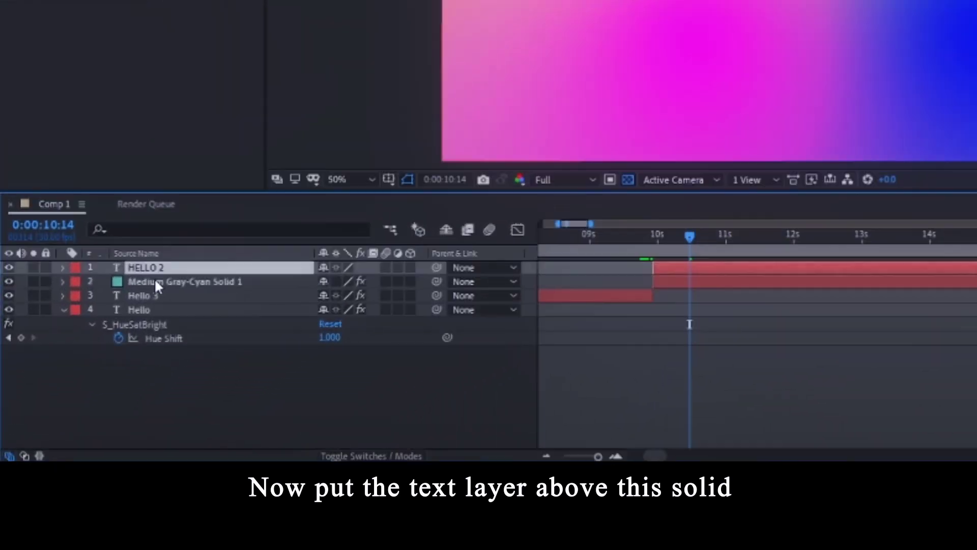
{"action": "left_click", "coordinate": [192, 412]}
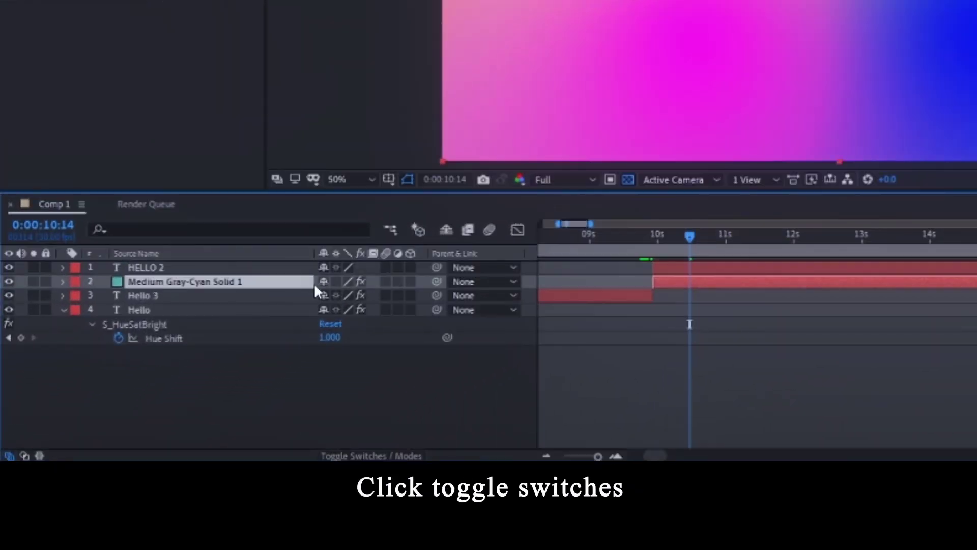
{"action": "left_click", "coordinate": [375, 456]}
{"action": "left_click", "coordinate": [414, 280]}
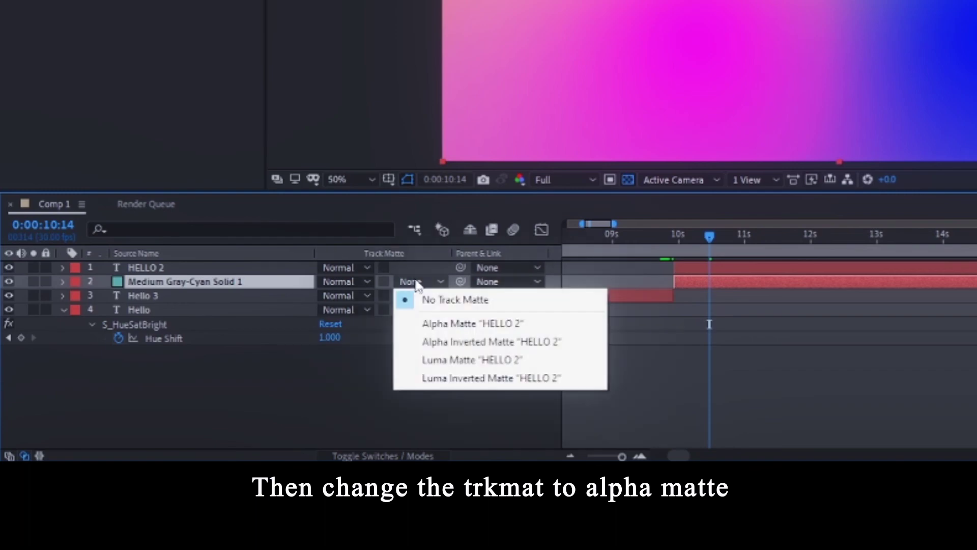
{"action": "left_click", "coordinate": [467, 330]}
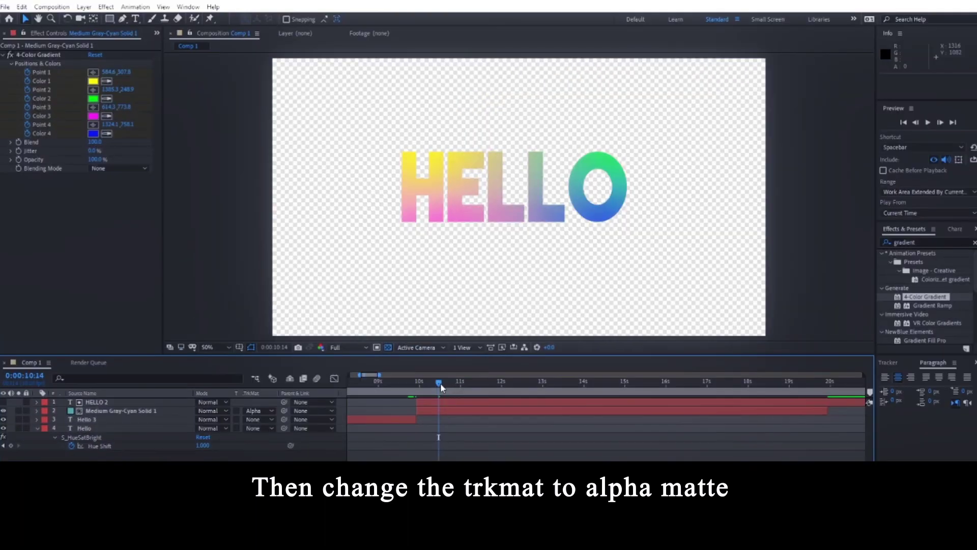
{"action": "left_click_drag", "start_coordinate": [440, 386], "coordinate": [739, 390]}
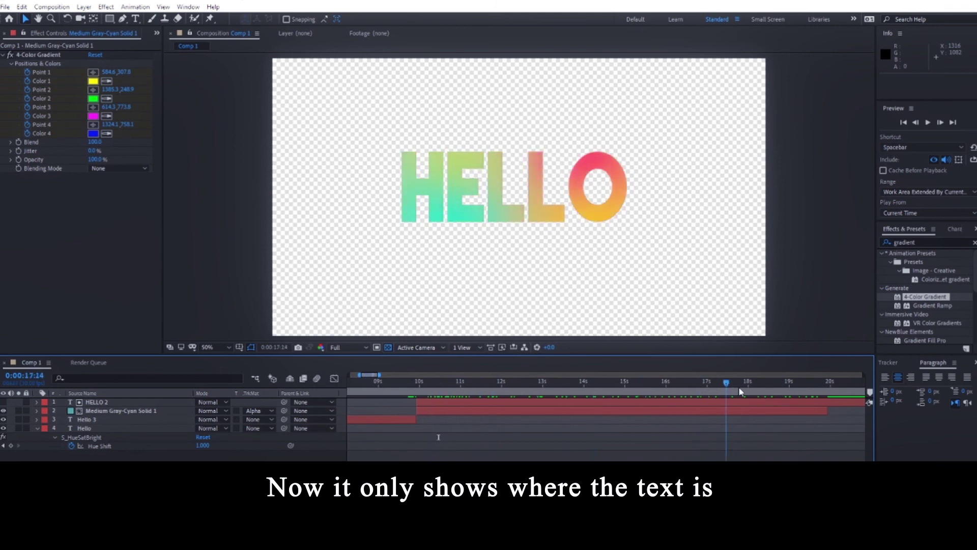
Step: Scrub and play back the gradient-filled HELLO text
{"action": "scroll", "coordinate": [614, 413], "scroll_direction": "down", "scroll_amount": 3}
{"action": "scroll", "coordinate": [613, 414], "scroll_direction": "down", "scroll_amount": 3}
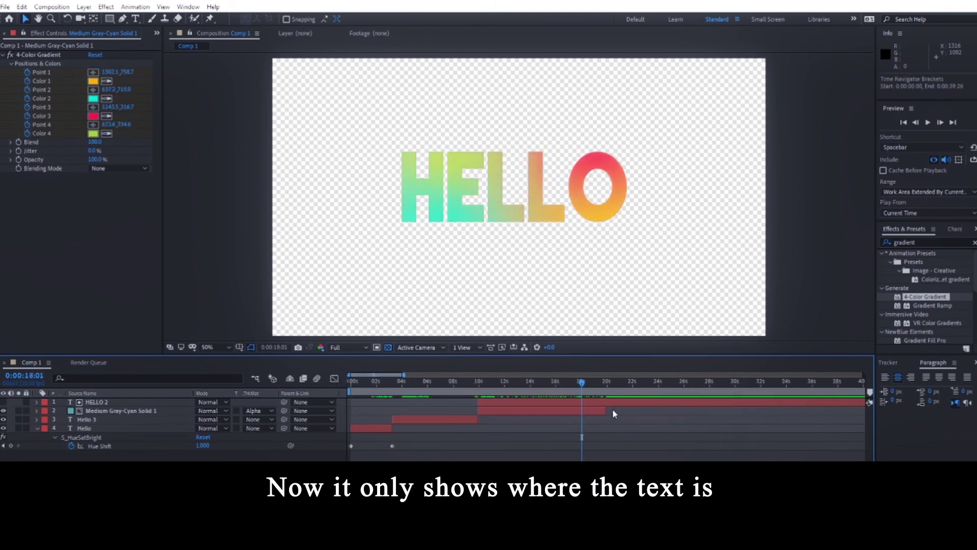
{"action": "left_click_drag", "start_coordinate": [583, 383], "coordinate": [480, 391]}
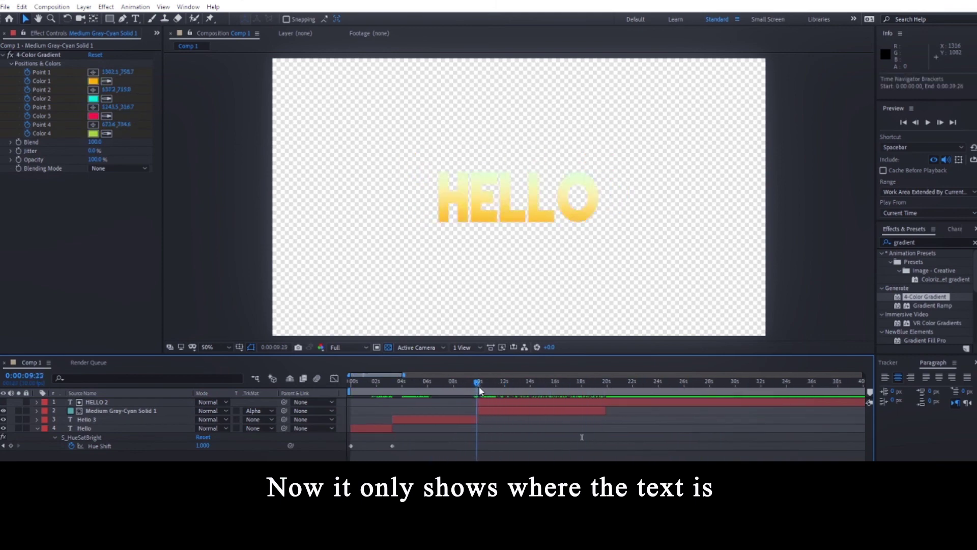
{"action": "key", "text": "space"}
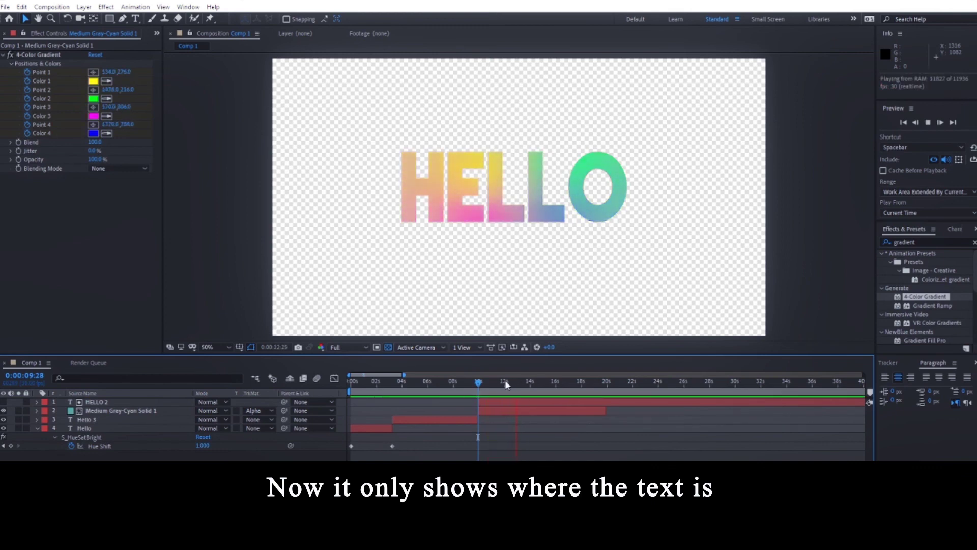
{"action": "left_click", "coordinate": [517, 405]}
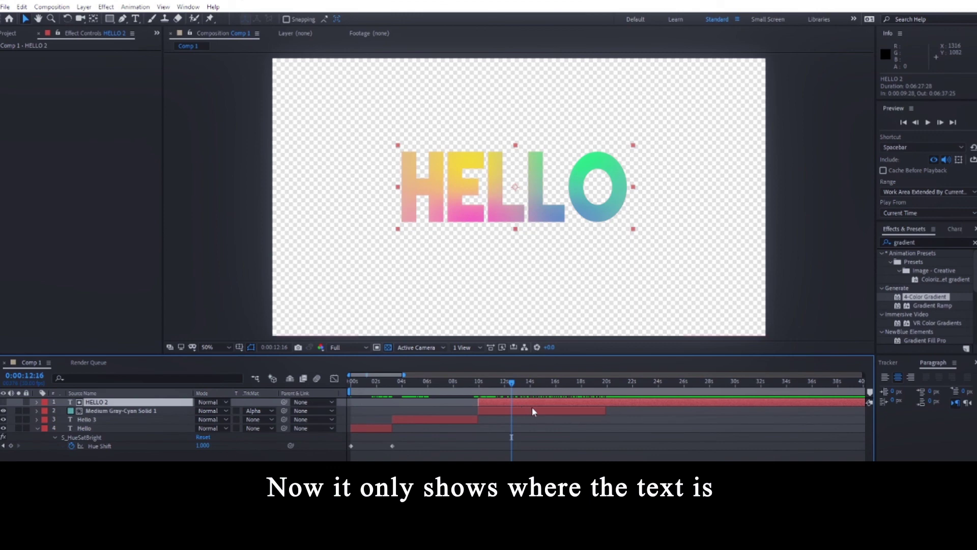
Step: Drag the gradient solid's 20-second keyframes earlier to about 12:28
{"action": "left_click", "coordinate": [532, 411]}
{"action": "key", "text": "u"}
{"action": "mouse_move", "coordinate": [563, 422]}
{"action": "left_mouse_down"}
{"action": "mouse_move", "coordinate": [634, 460]}
{"action": "mouse_move", "coordinate": [626, 461]}
{"action": "left_mouse_up"}
{"action": "left_click_drag", "start_coordinate": [605, 405], "coordinate": [517, 405]}
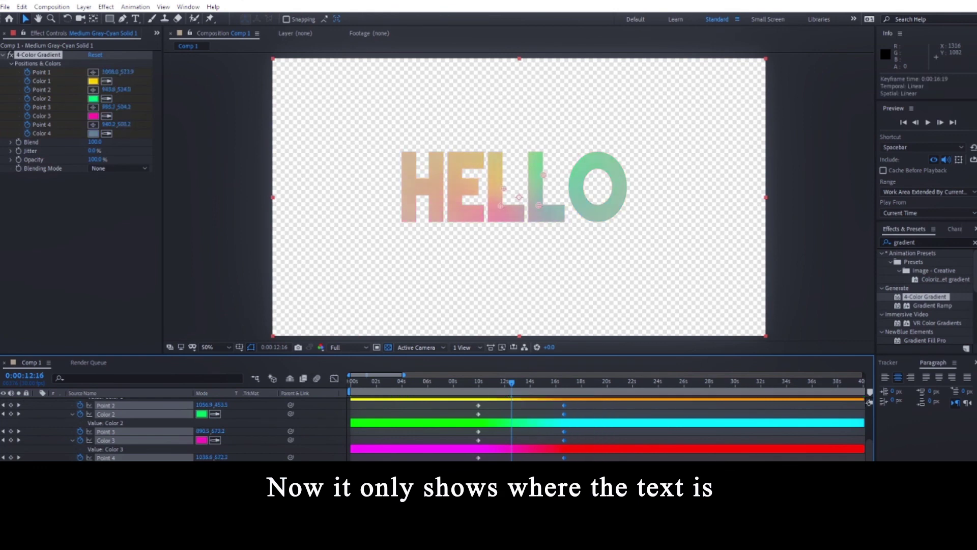
Step: Set the work area to 10:01–13:09 and preview it with the solid's properties collapsed
{"action": "left_click", "coordinate": [522, 389]}
{"action": "key", "text": "n"}
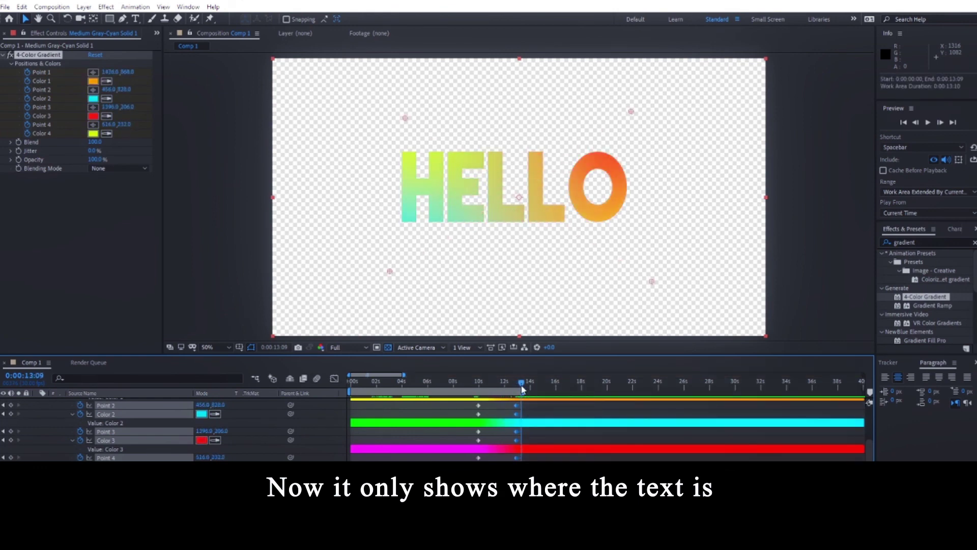
{"action": "left_click_drag", "start_coordinate": [522, 389], "coordinate": [480, 386]}
{"action": "key", "text": "b"}
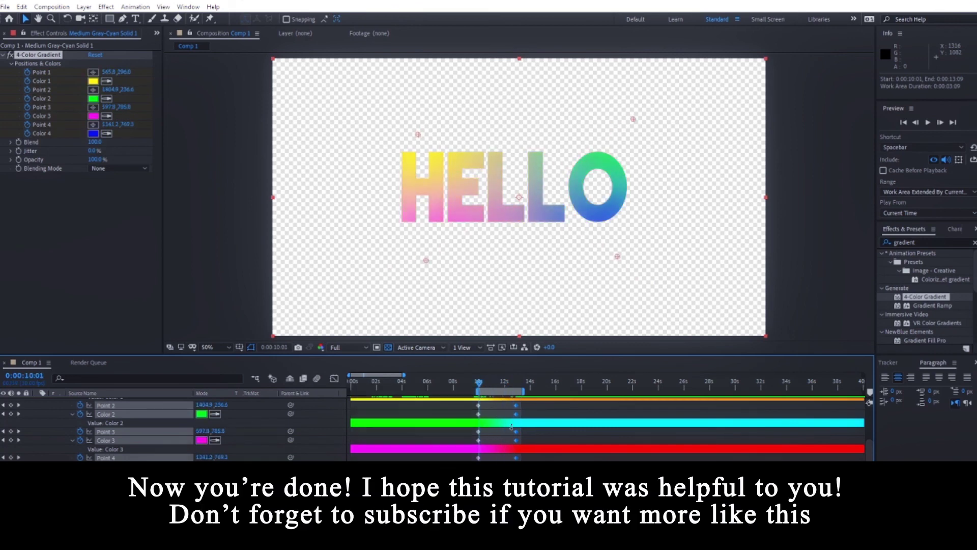
{"action": "scroll", "coordinate": [511, 427], "scroll_direction": "up", "scroll_amount": 3}
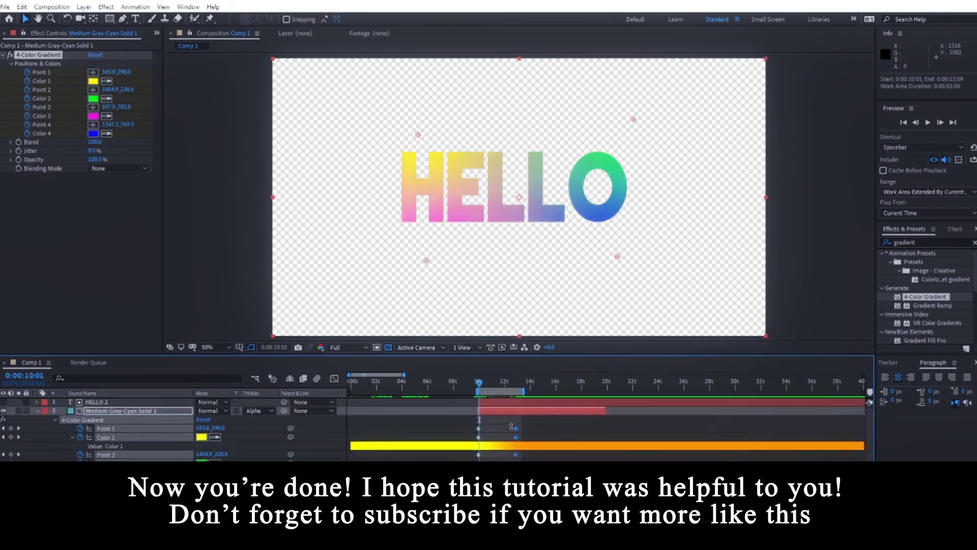
{"action": "left_click", "coordinate": [36, 410]}
{"action": "key", "text": "space"}
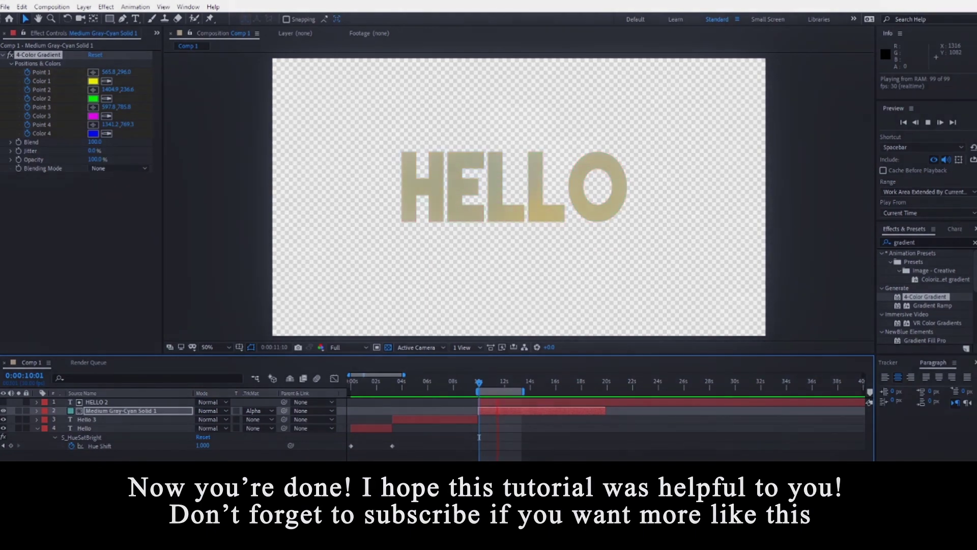